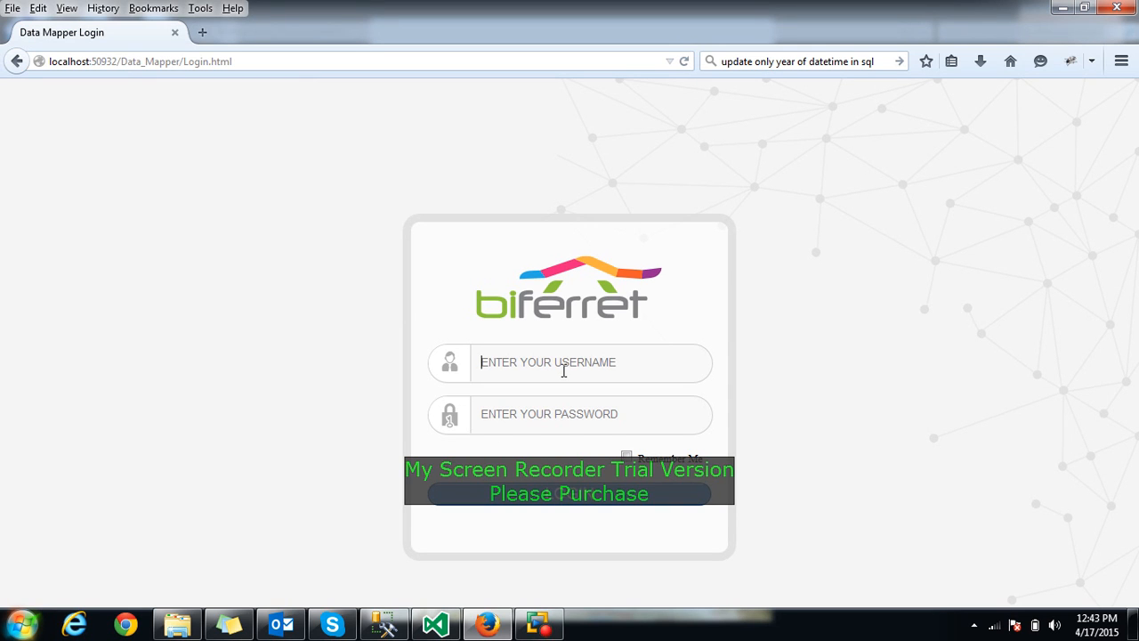
Sign in using the remembered username and password from the autocomplete suggestion
type("ad")
key("Down")
key("Return")
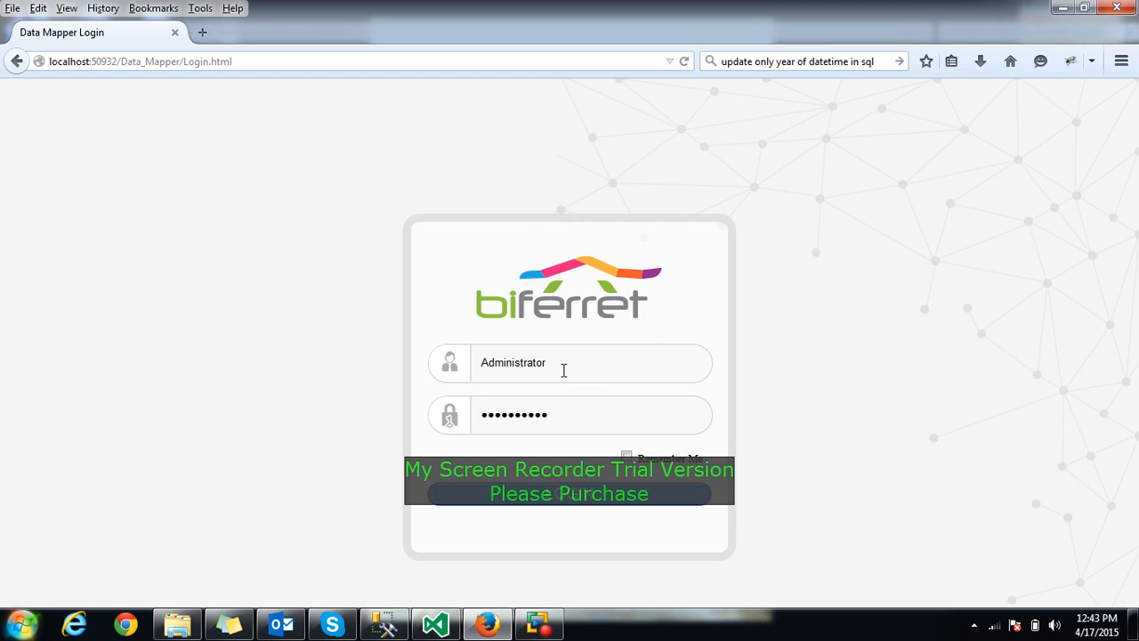
key("Return")
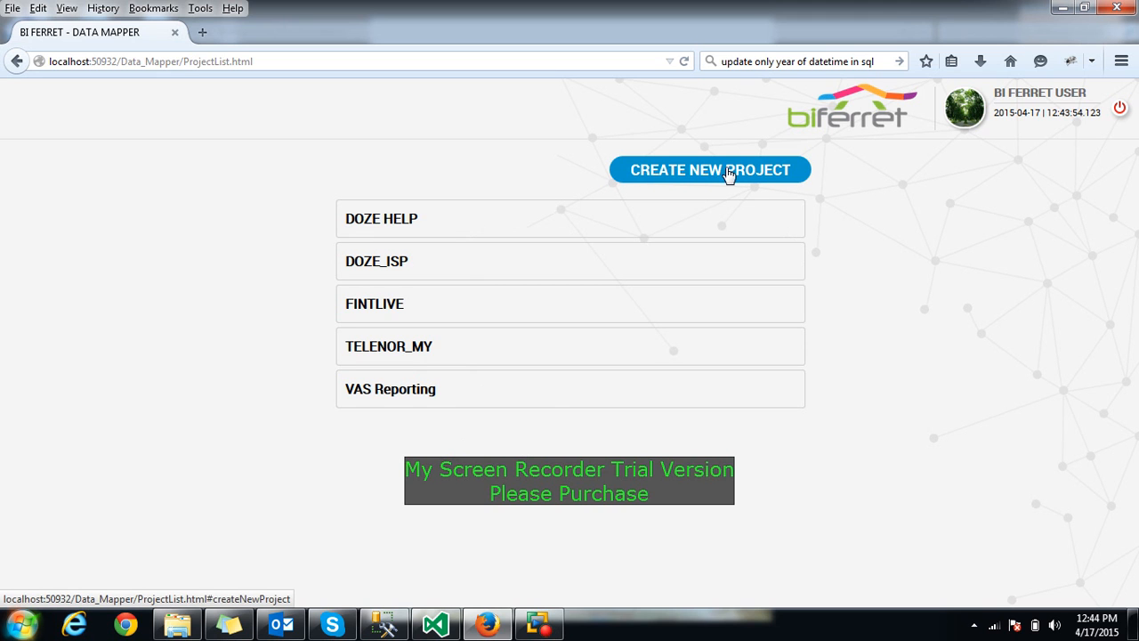
Start a new project named NodeLogReport with server localhost and enter the user ID and password
left_click(725, 168)
left_click(635, 295)
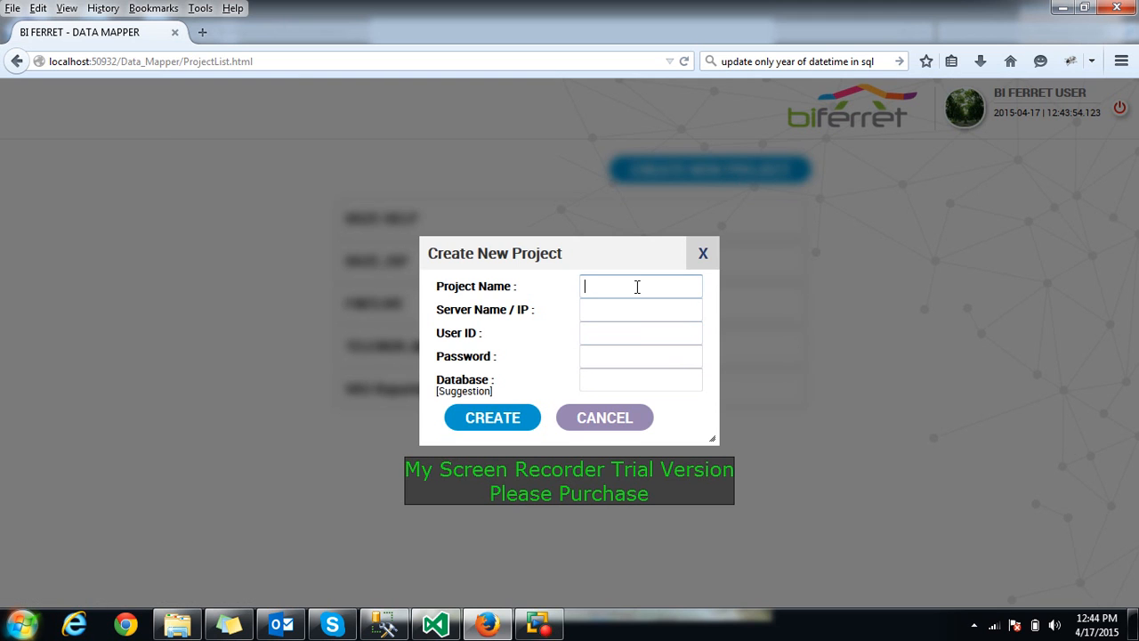
type("Noo")
type("eLogReport")
left_click(615, 305)
type("localhost")
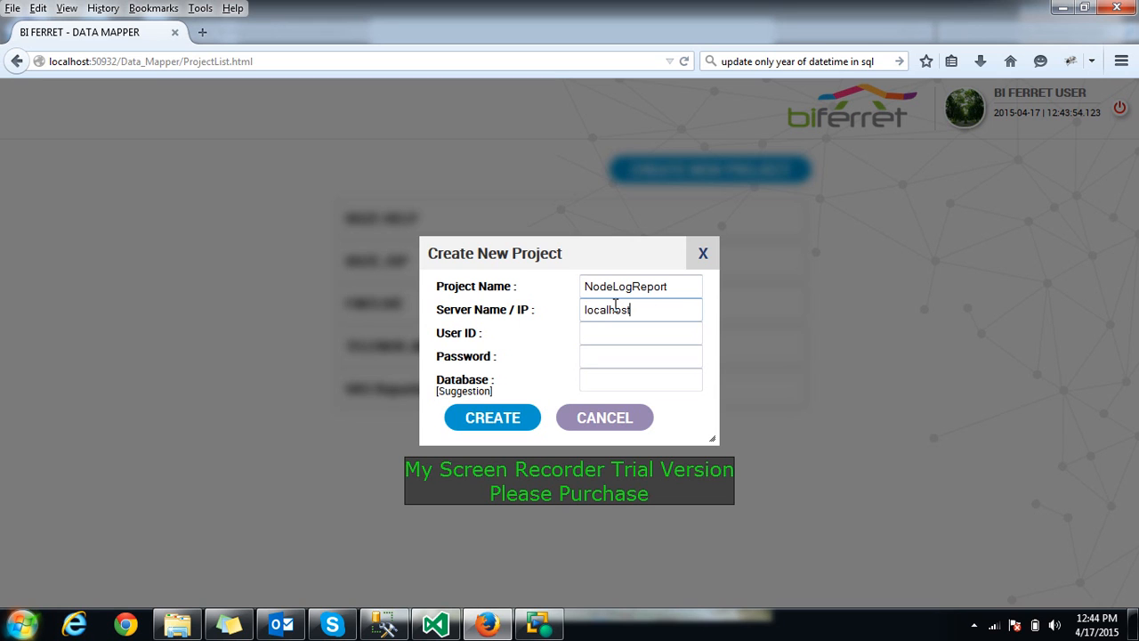
key("Tab")
key("Tab")
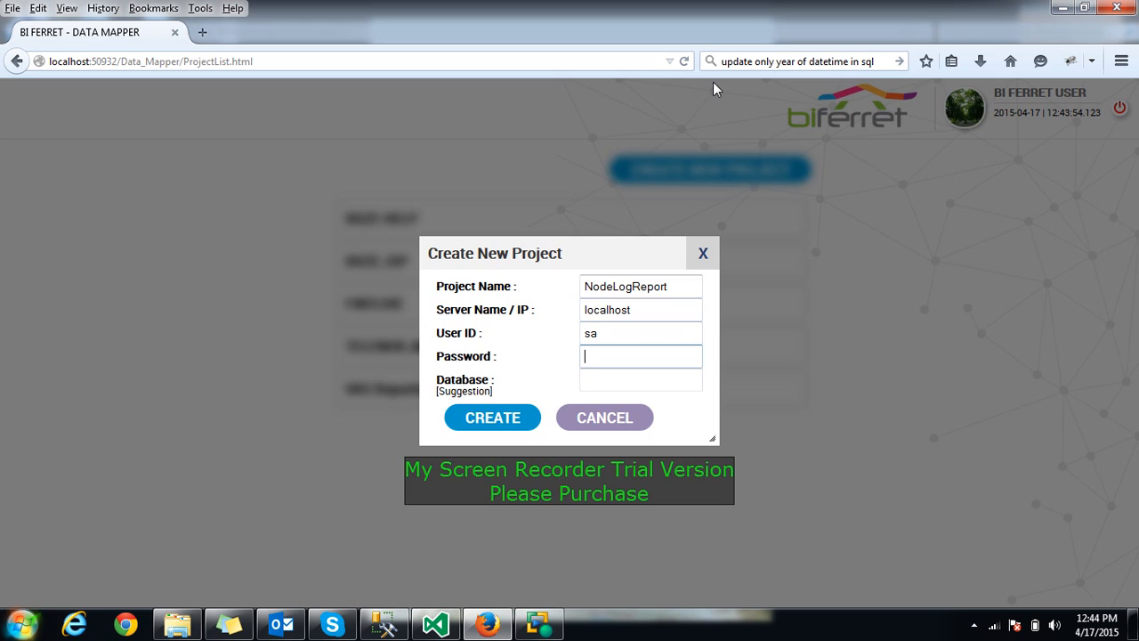
type("123456789")
key("Tab")
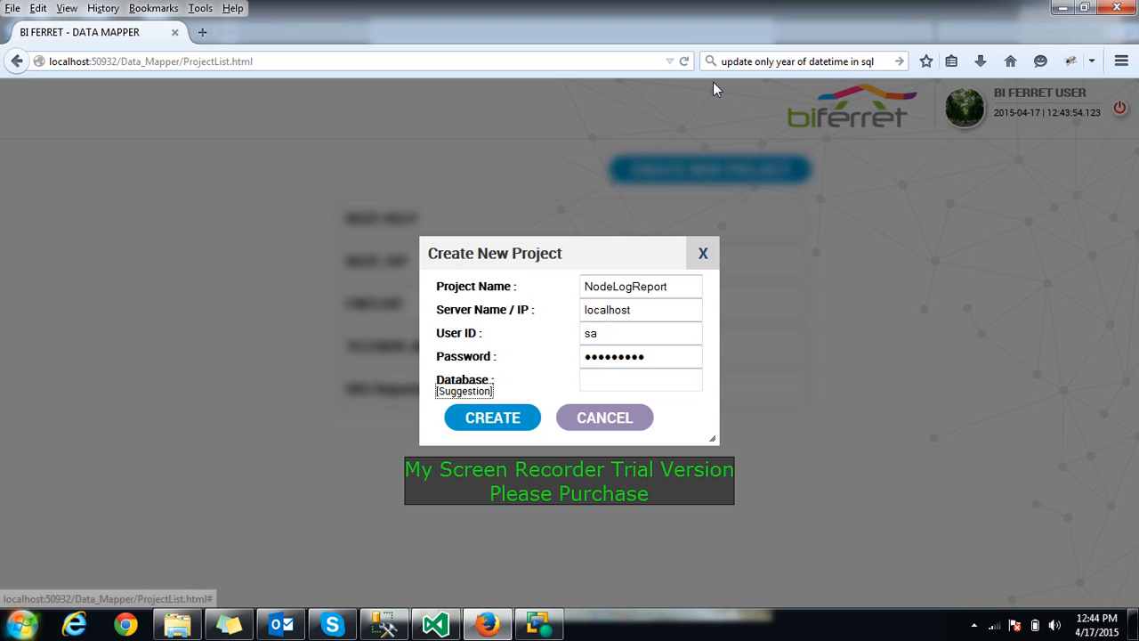
Set the database to VAS_Reporting, create the project, and open NodeLogReport
left_click(638, 380)
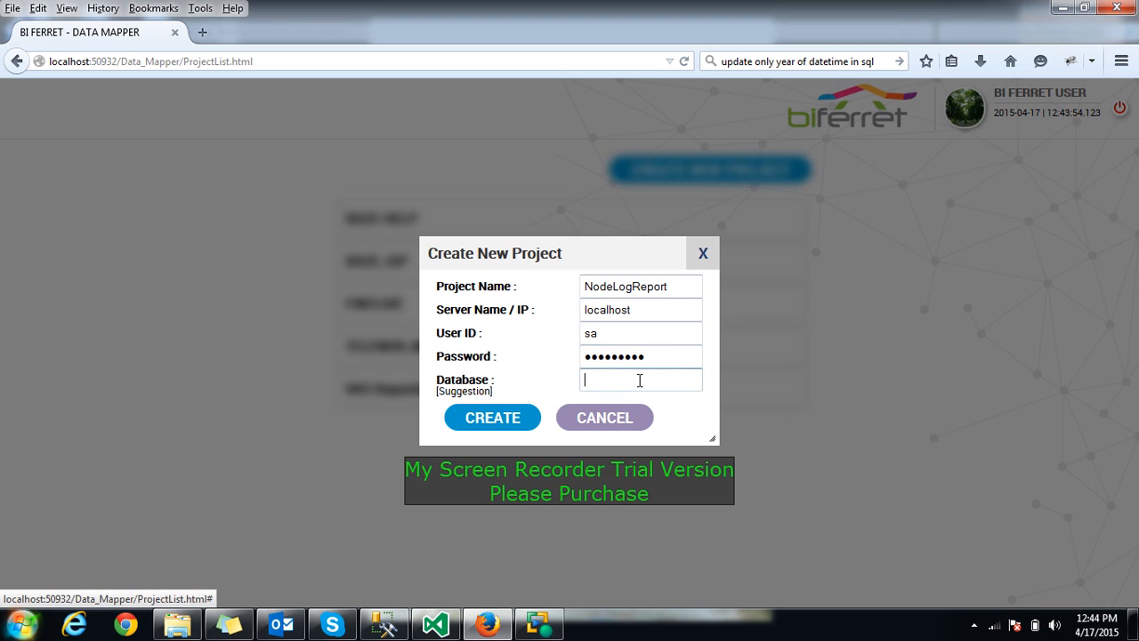
type("VAS_Reporting")
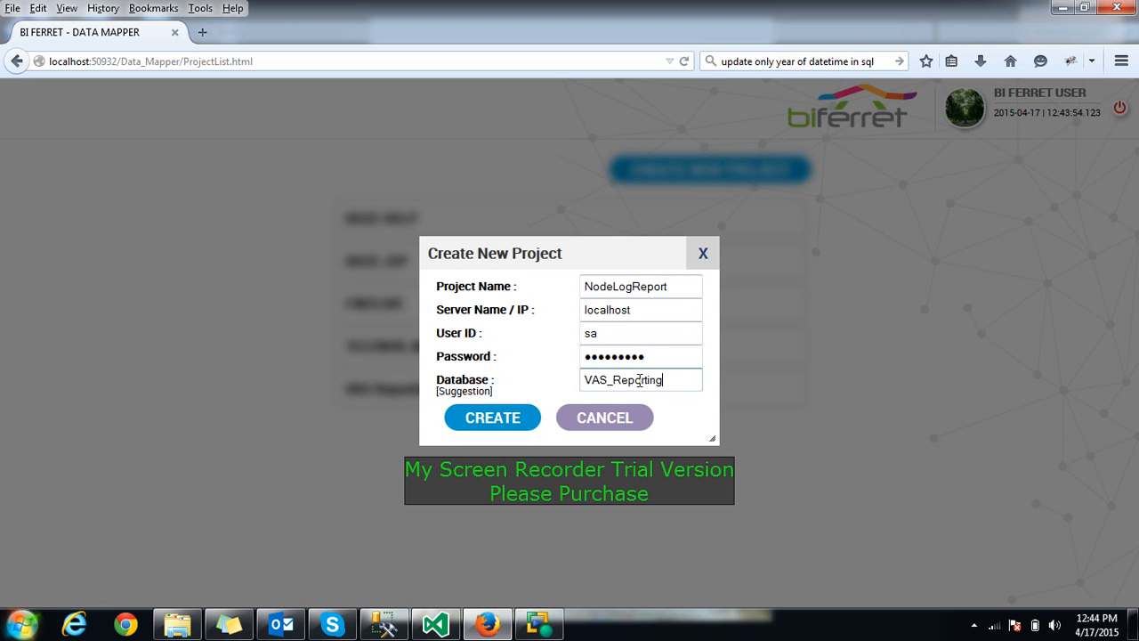
left_click(491, 422)
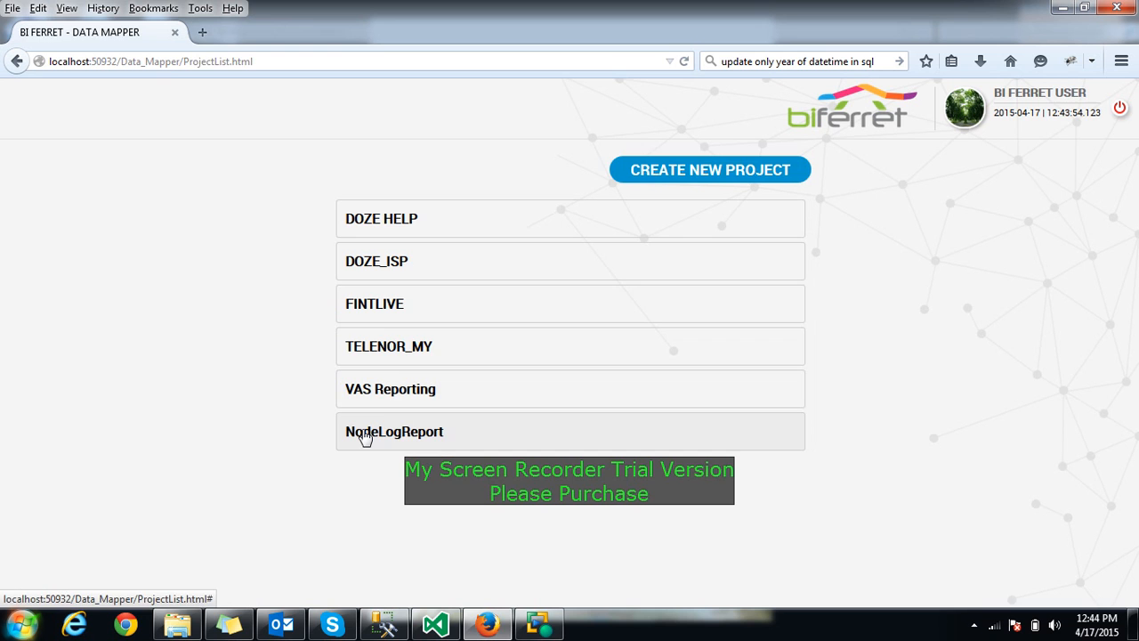
left_click(363, 436)
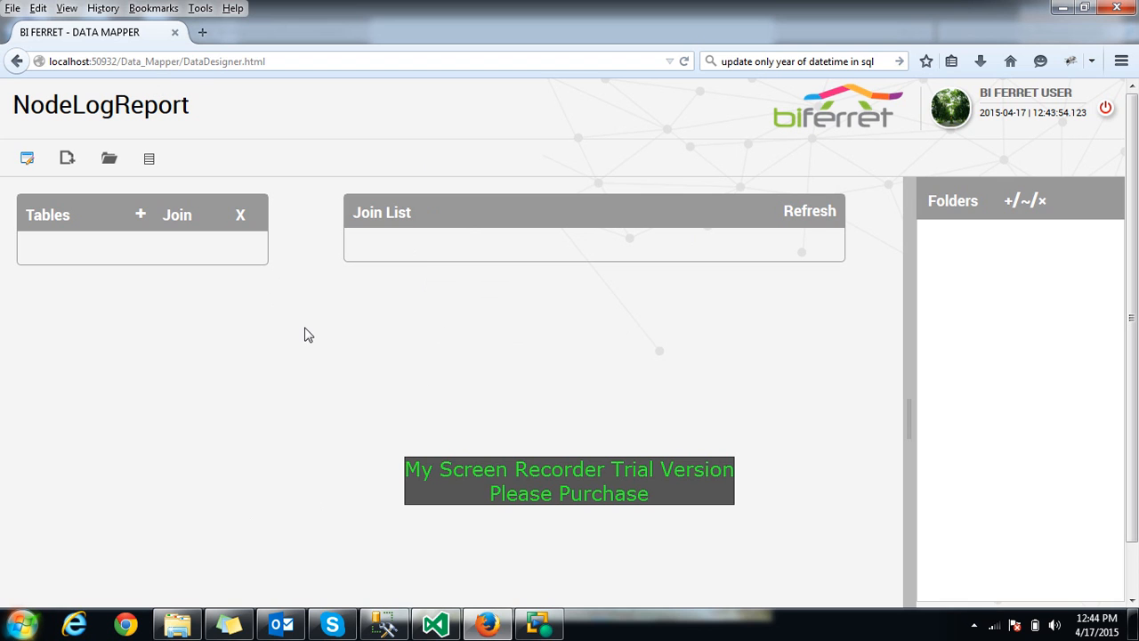
Add the NodeLog and Revenue_Log tables to NodeLogReport and save them
left_click(142, 219)
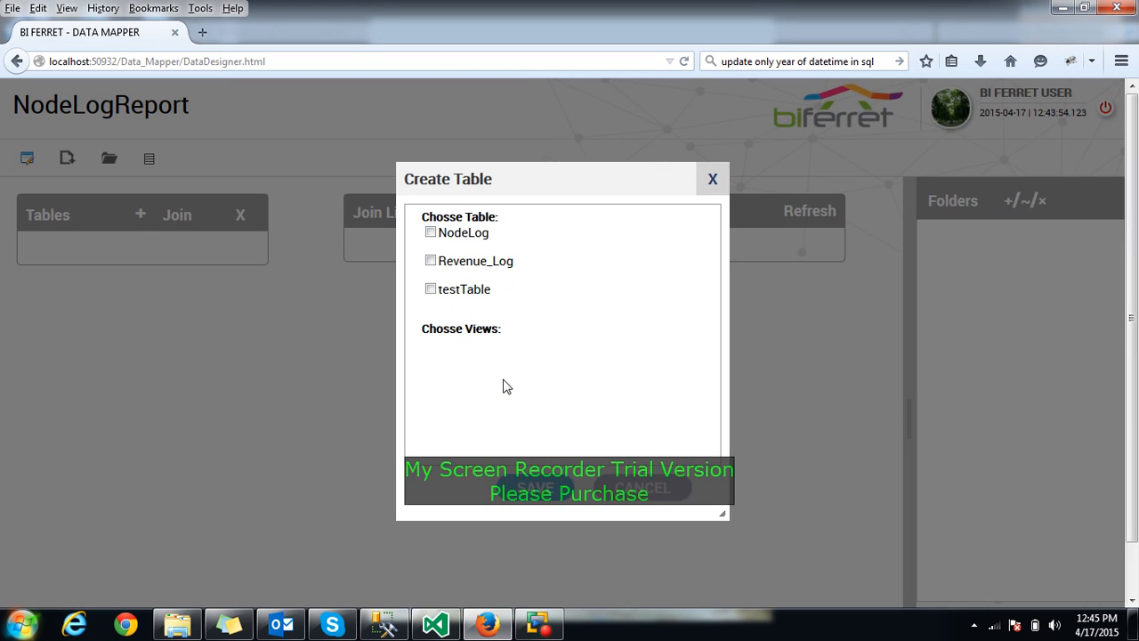
left_click(432, 232)
left_click(431, 261)
left_click(518, 488)
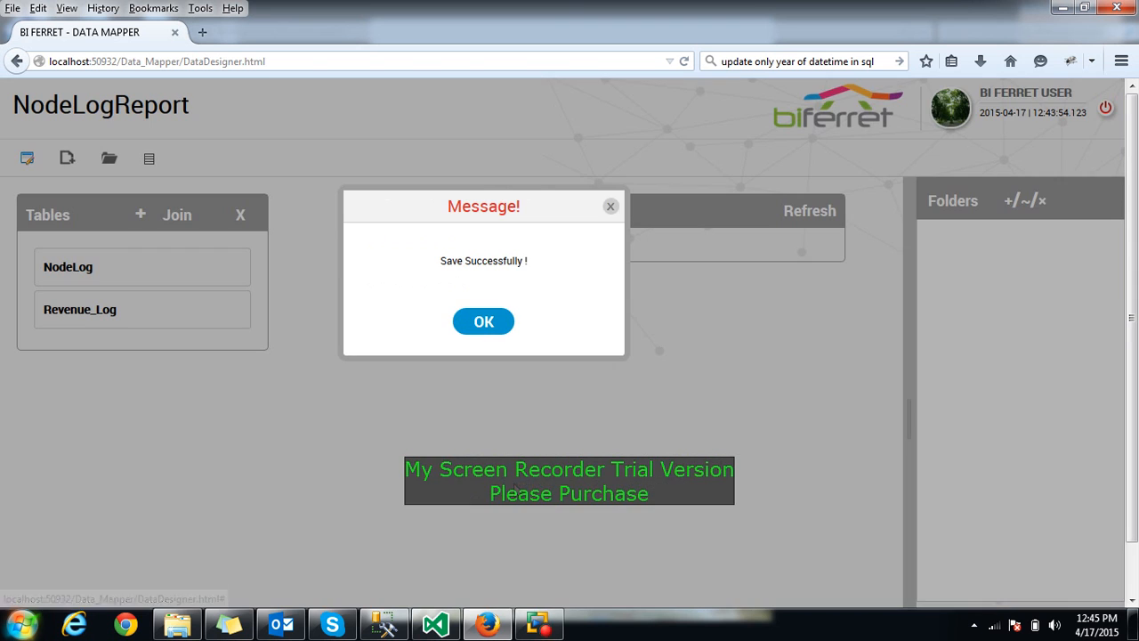
left_click(484, 328)
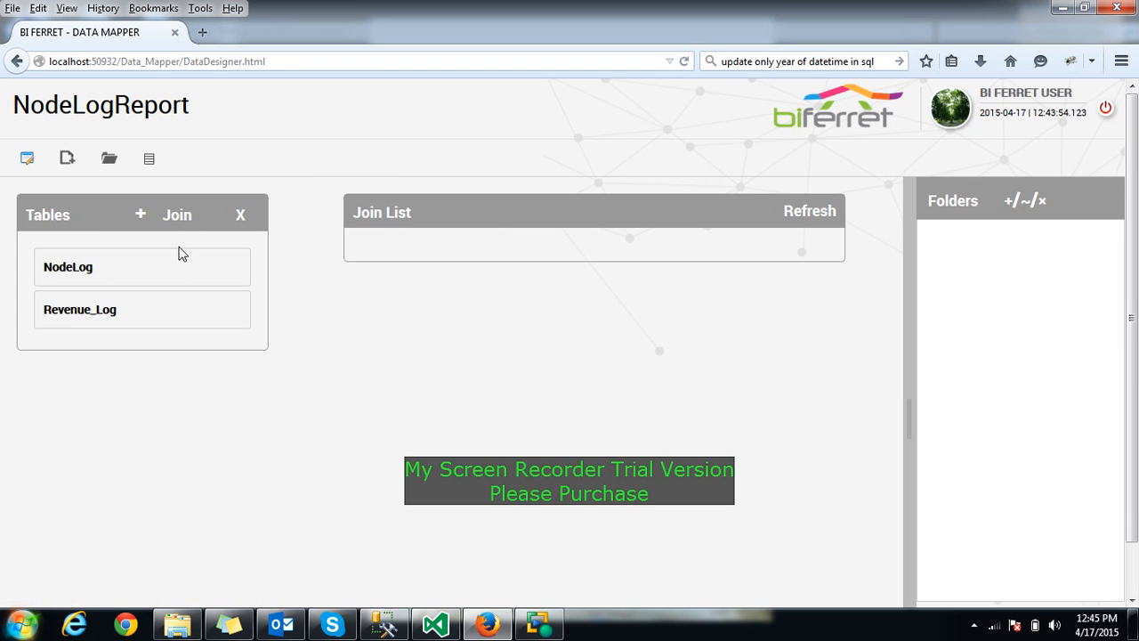
Create a Full Outer Join of NodeLog and Revenue_Log on both Operator columns and save it
left_click(131, 264)
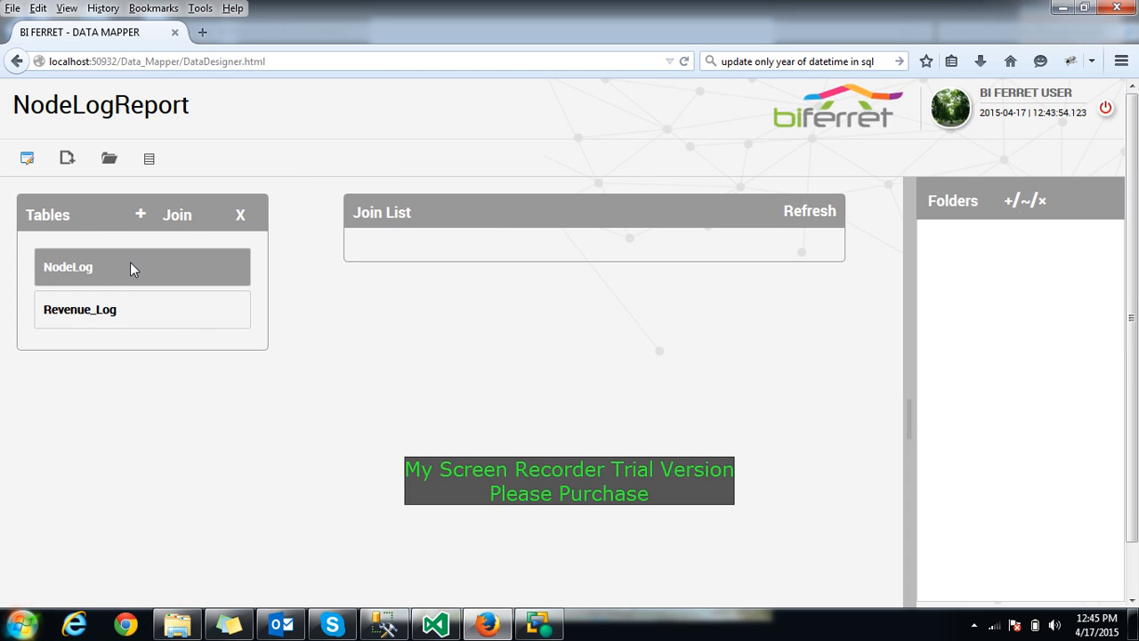
left_click(138, 306)
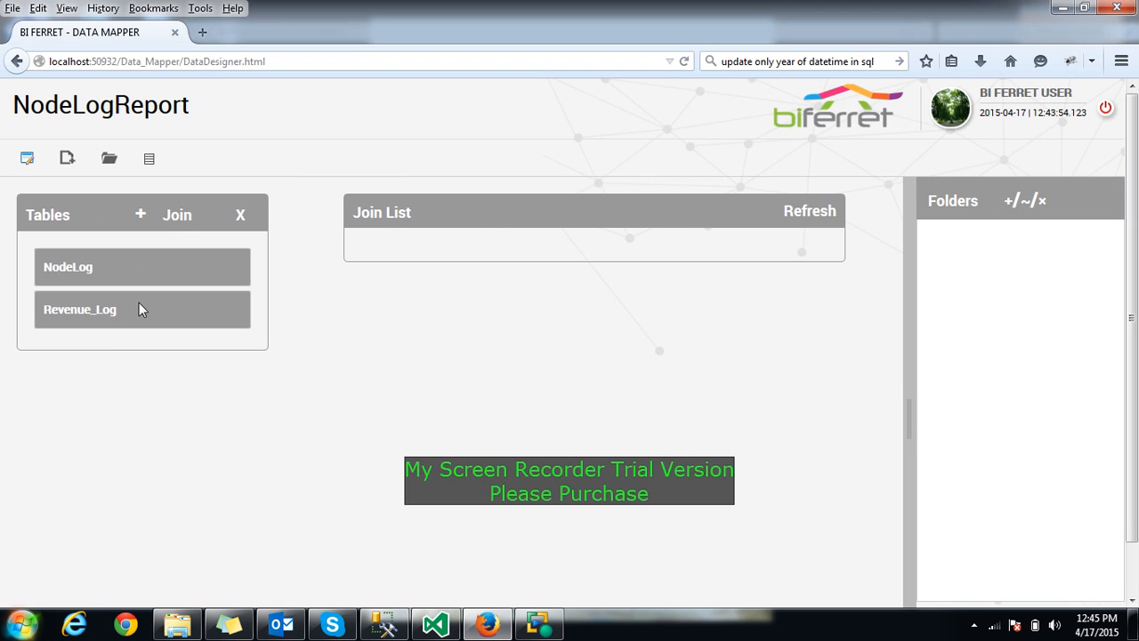
left_click(179, 220)
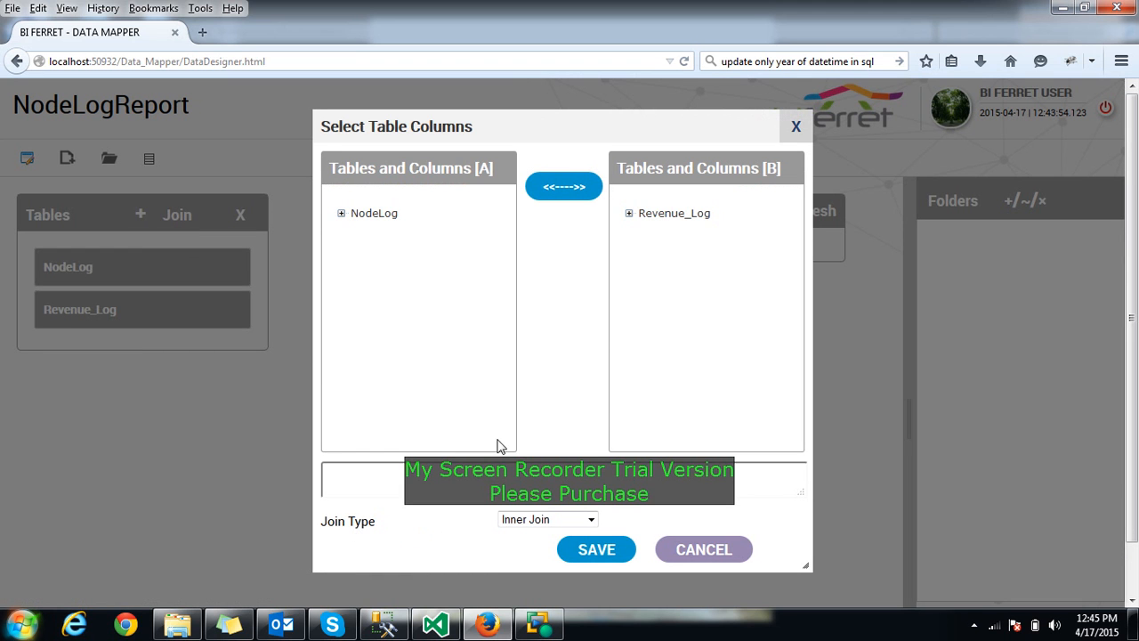
left_click(591, 519)
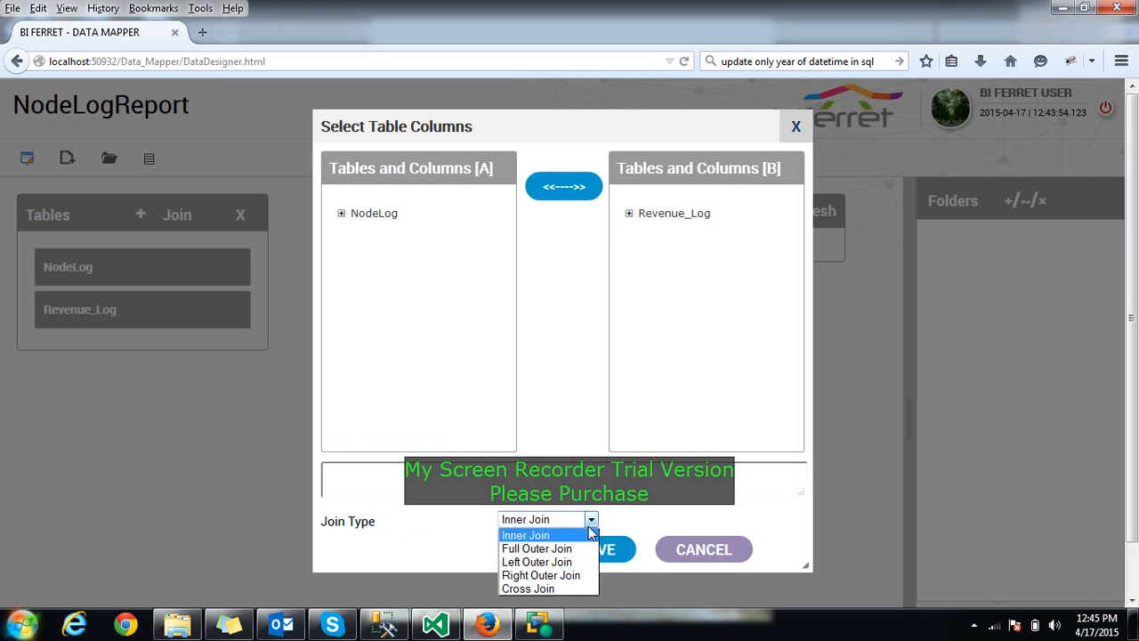
left_click(522, 547)
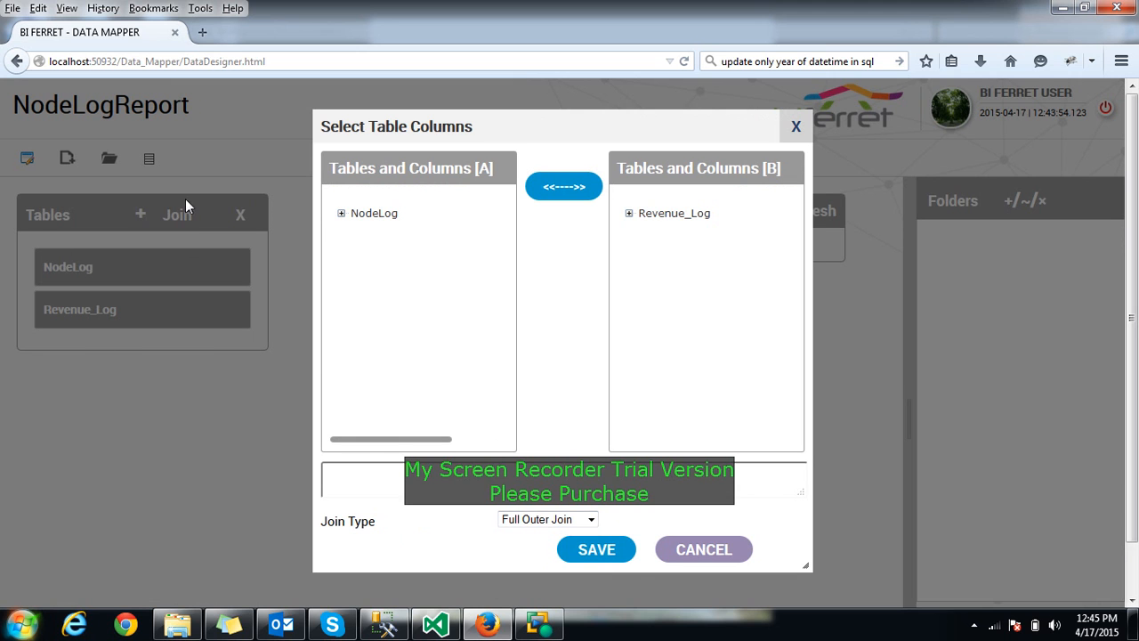
left_click(339, 215)
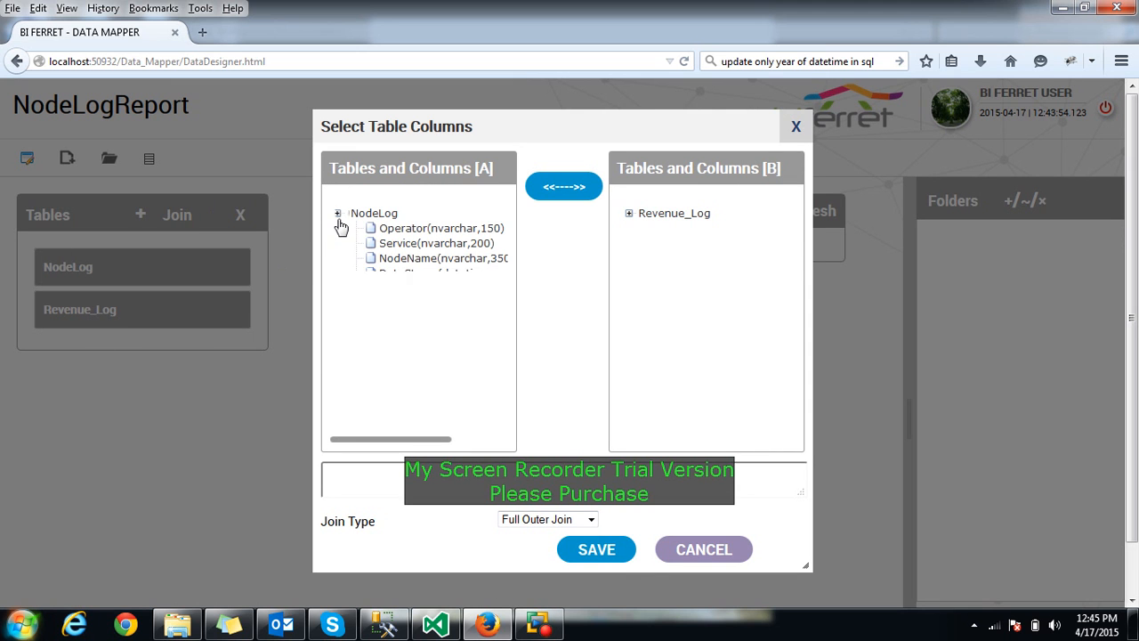
left_click(433, 229)
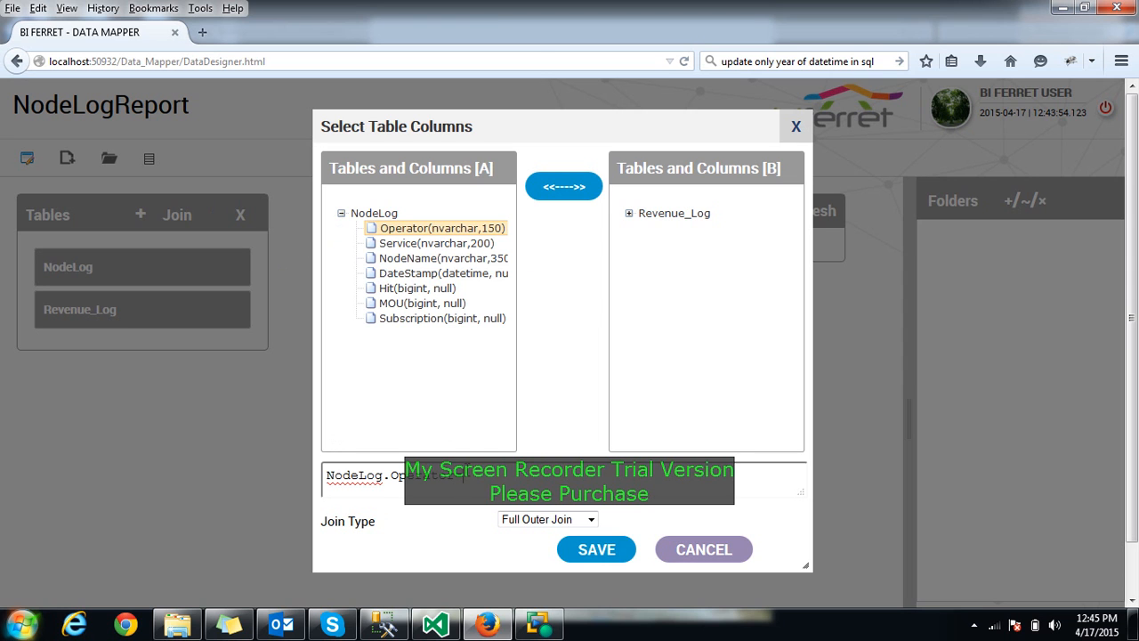
left_click(629, 213)
left_click(693, 233)
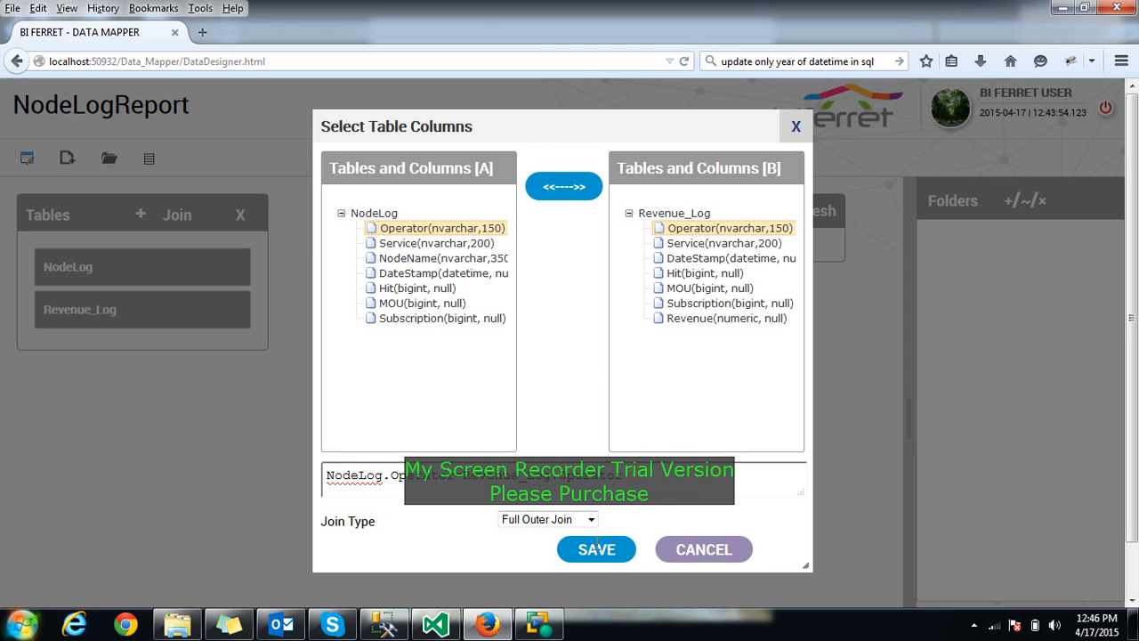
left_click(596, 542)
left_click(481, 320)
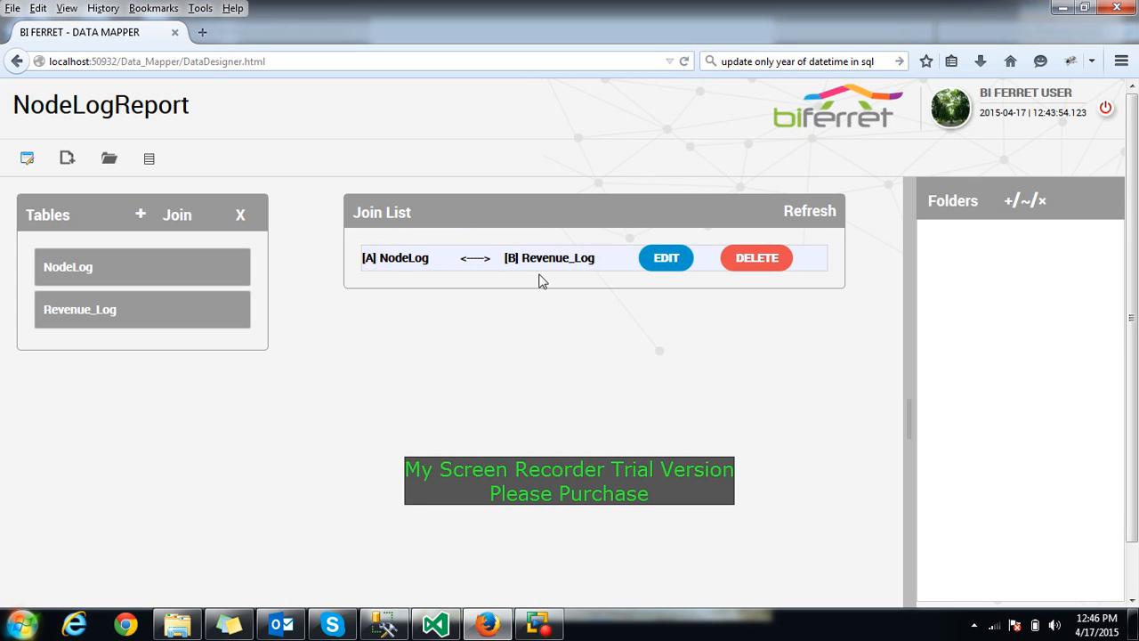
Delete the NodeLog–Revenue_Log join from the join list
left_click(667, 264)
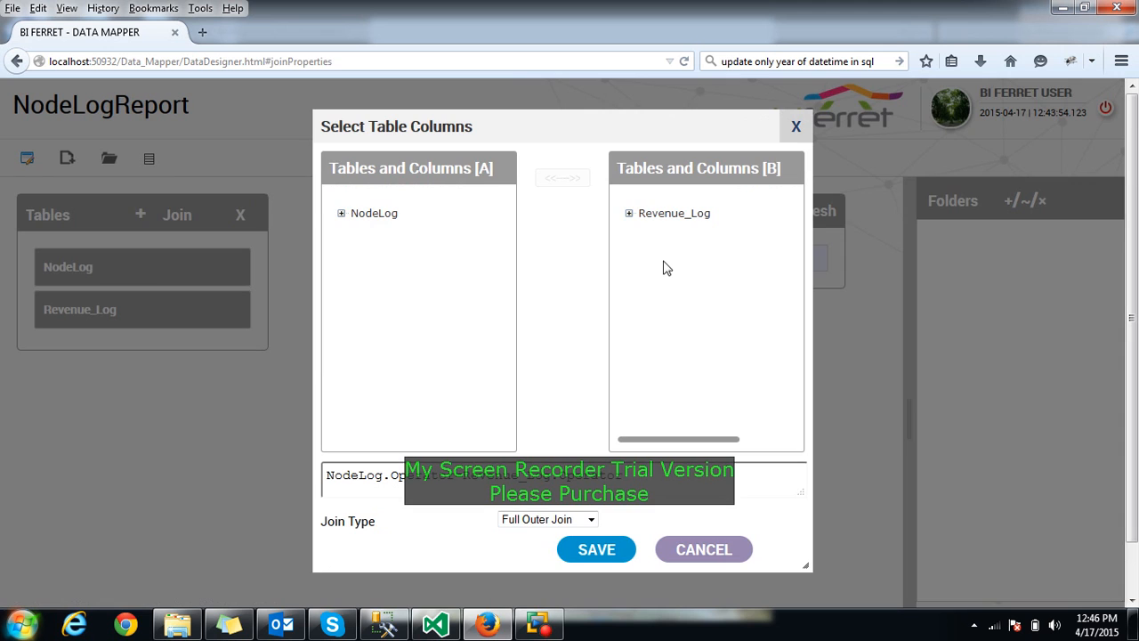
left_click(801, 123)
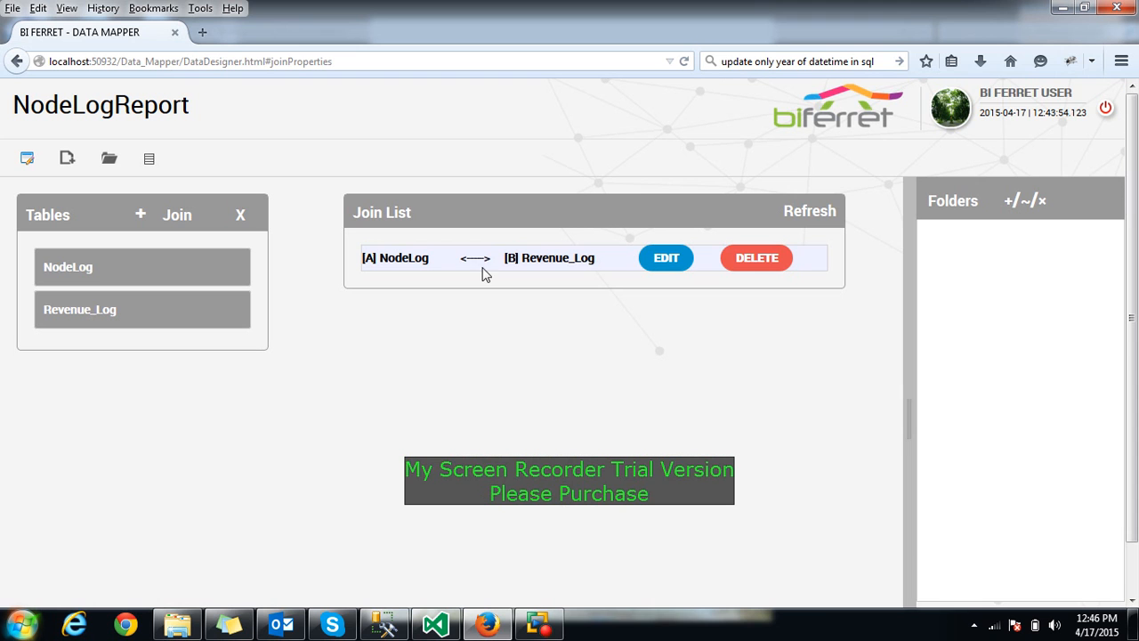
left_click(756, 259)
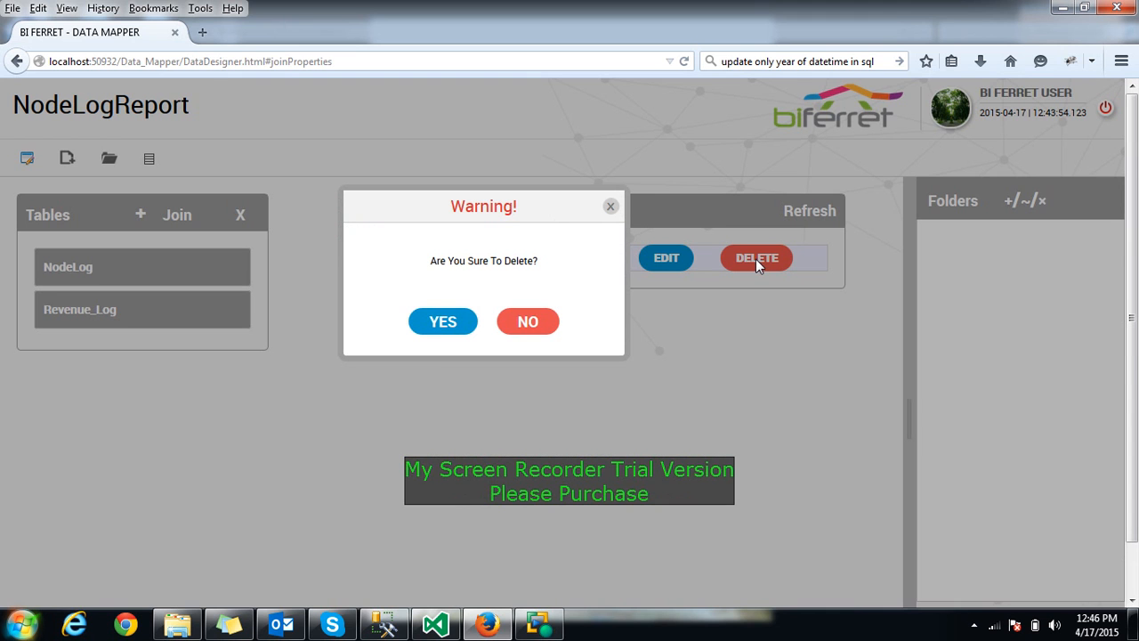
left_click(440, 322)
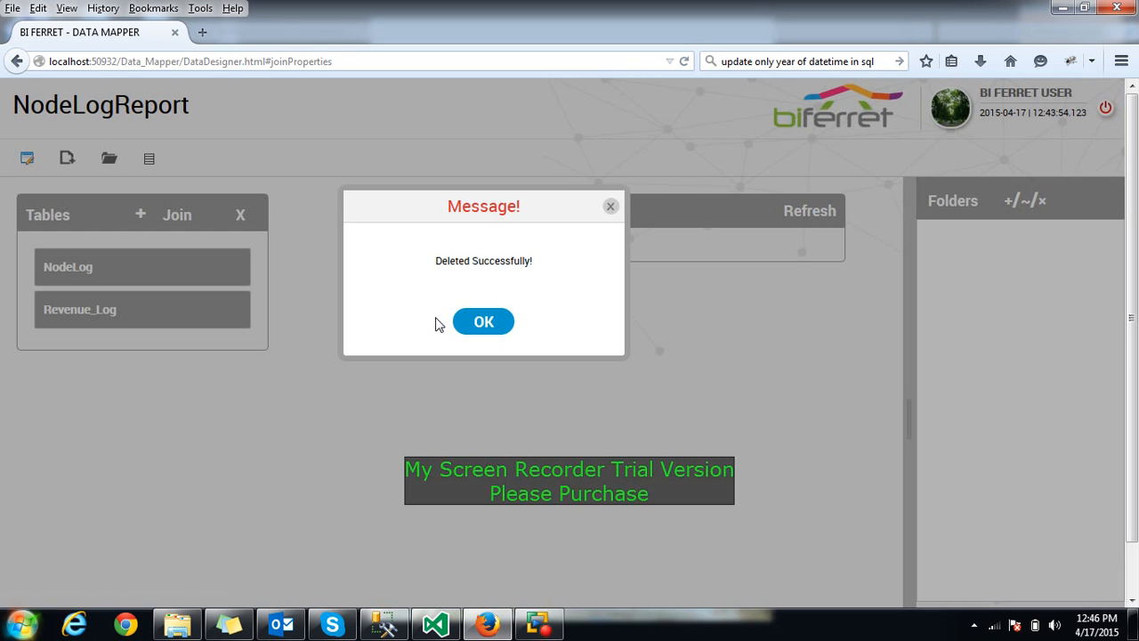
left_click(494, 324)
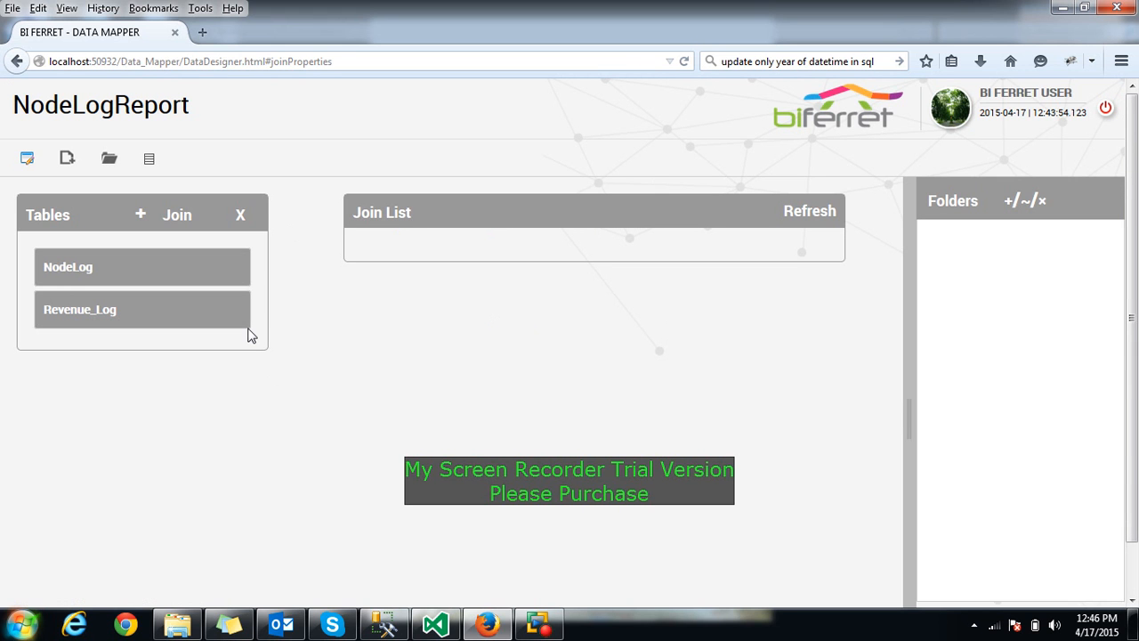
Delete the Revenue_Log table so only NodeLog remains
left_click(129, 276)
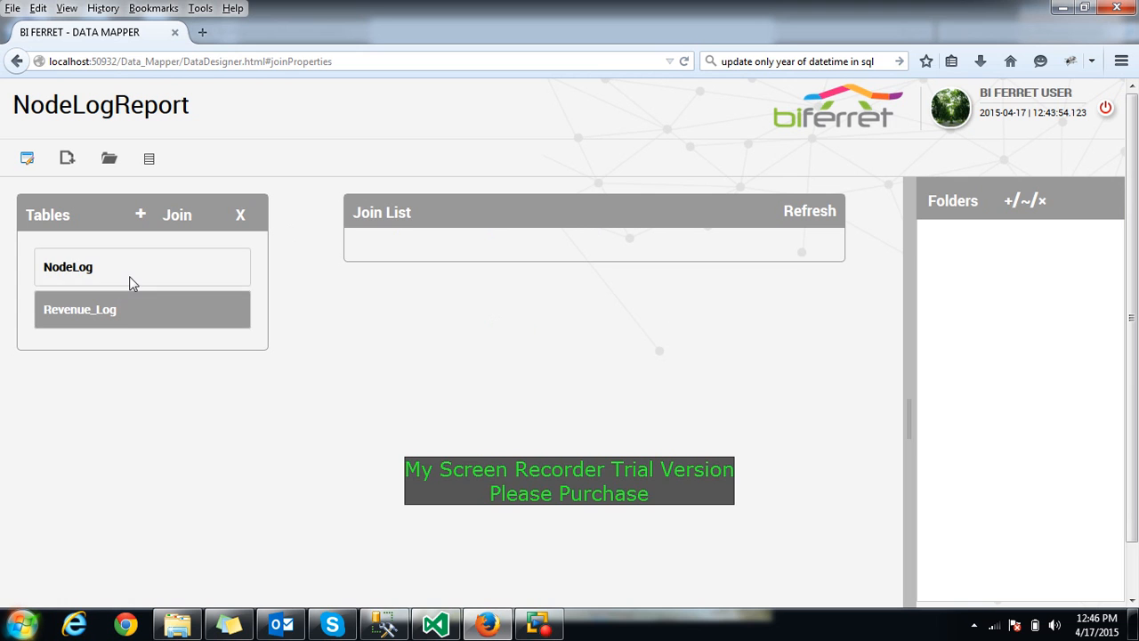
left_click(121, 307)
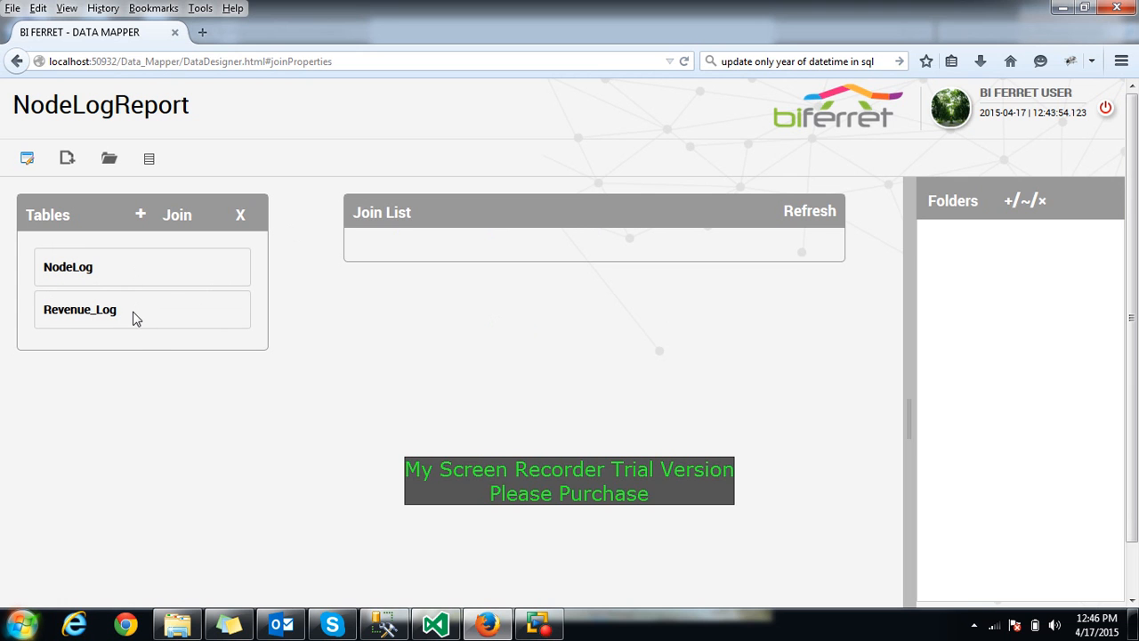
left_click(133, 312)
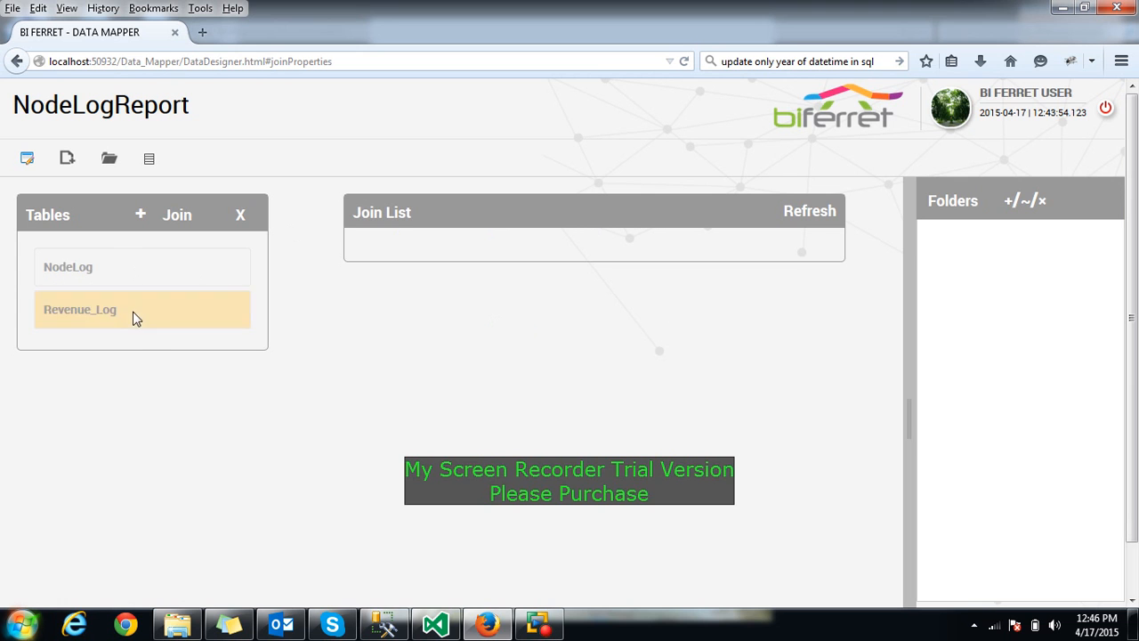
left_click(240, 217)
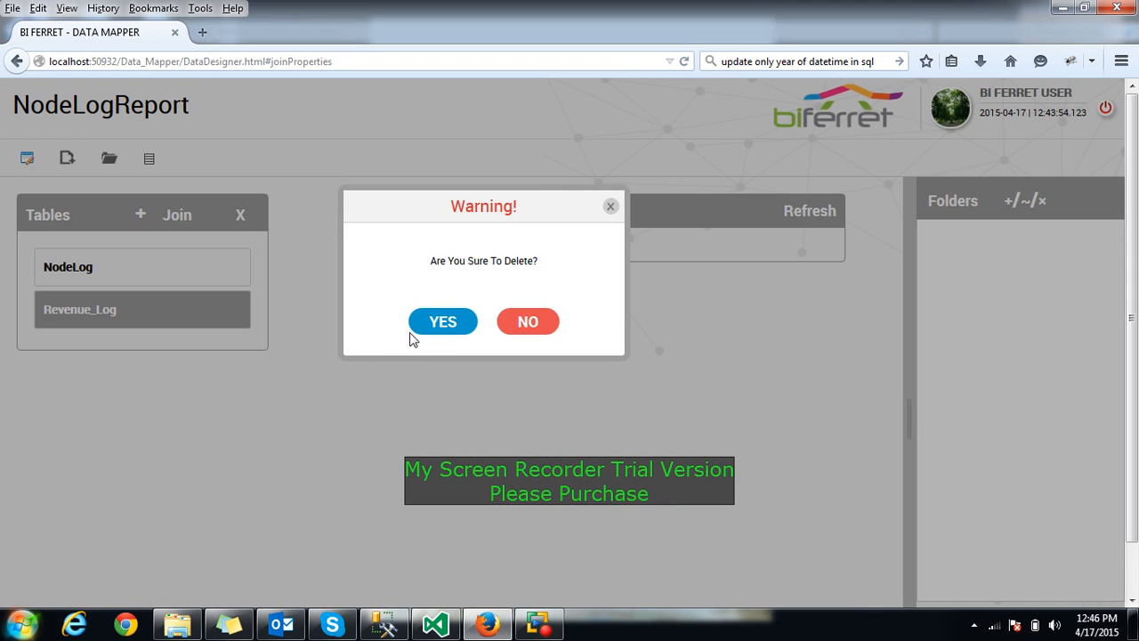
left_click(433, 326)
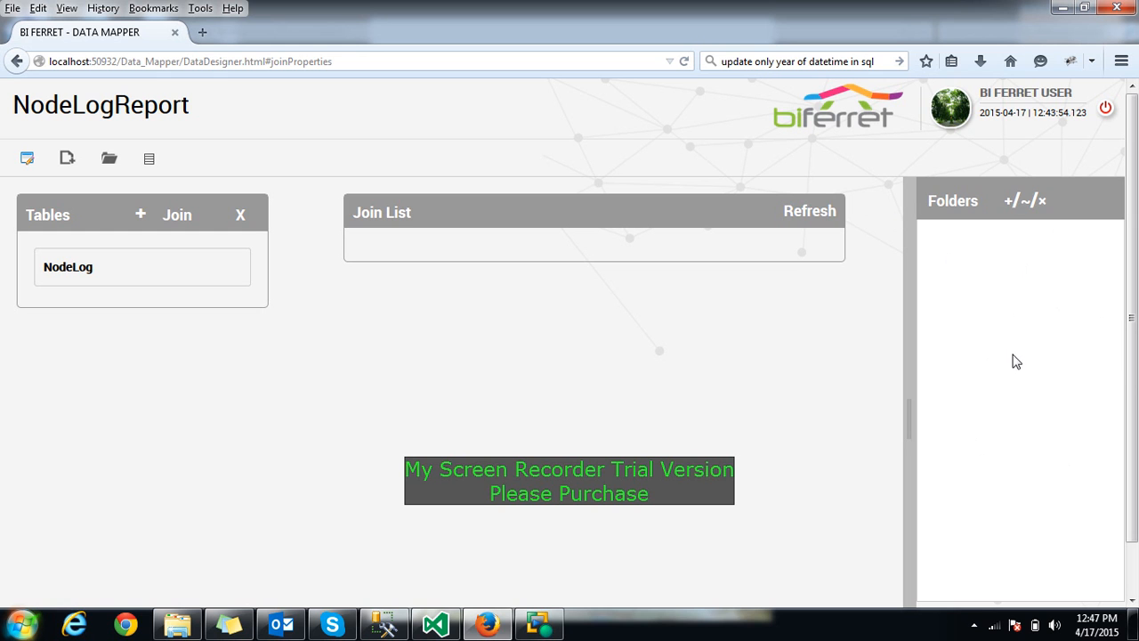
Add and save a folder named SampleFolder, then select it
left_click(1010, 204)
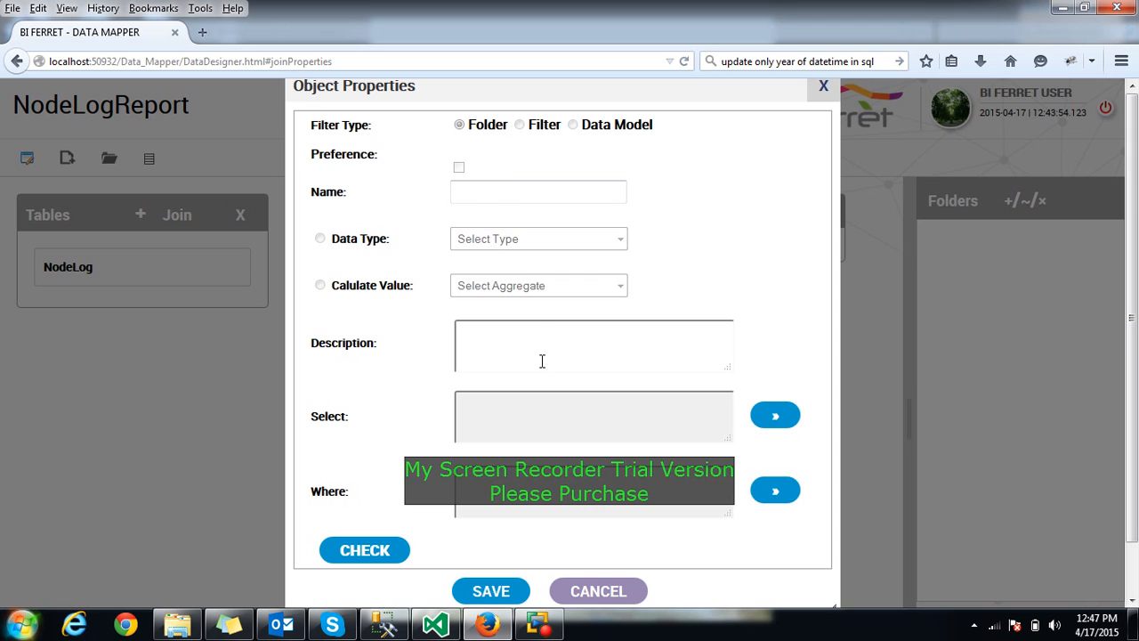
left_click(500, 194)
type("SampleFolder")
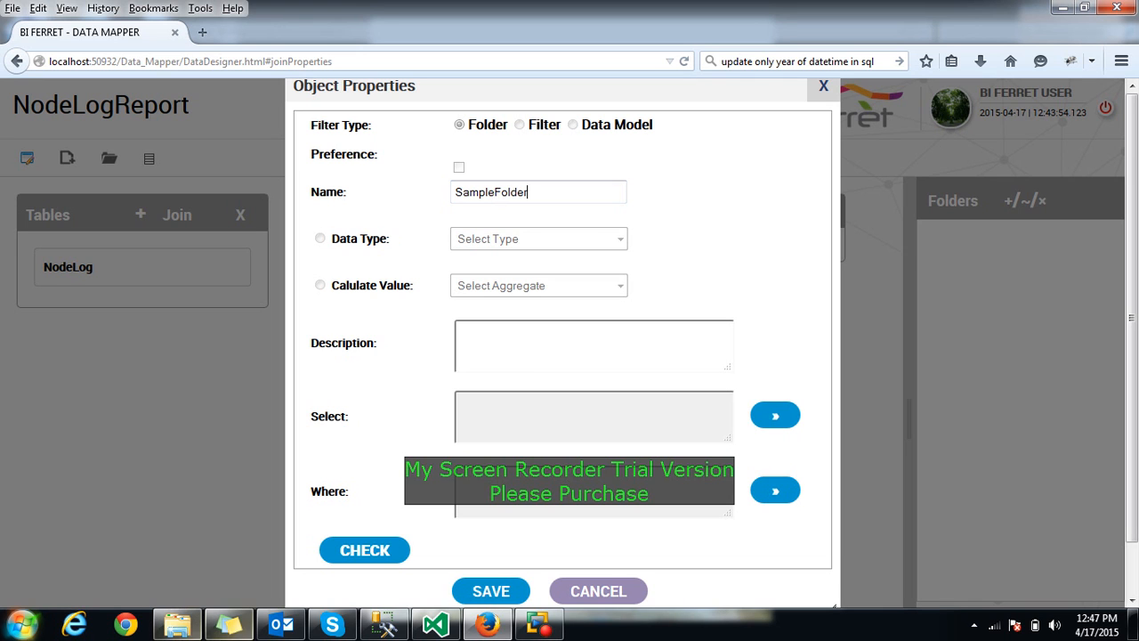
left_click(496, 591)
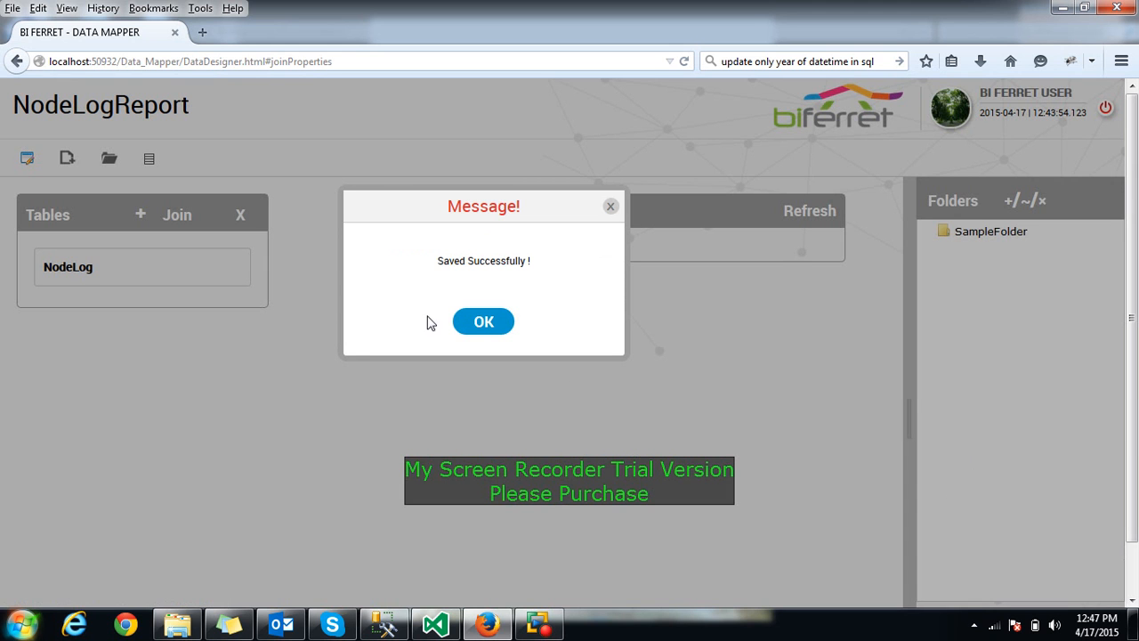
left_click(476, 322)
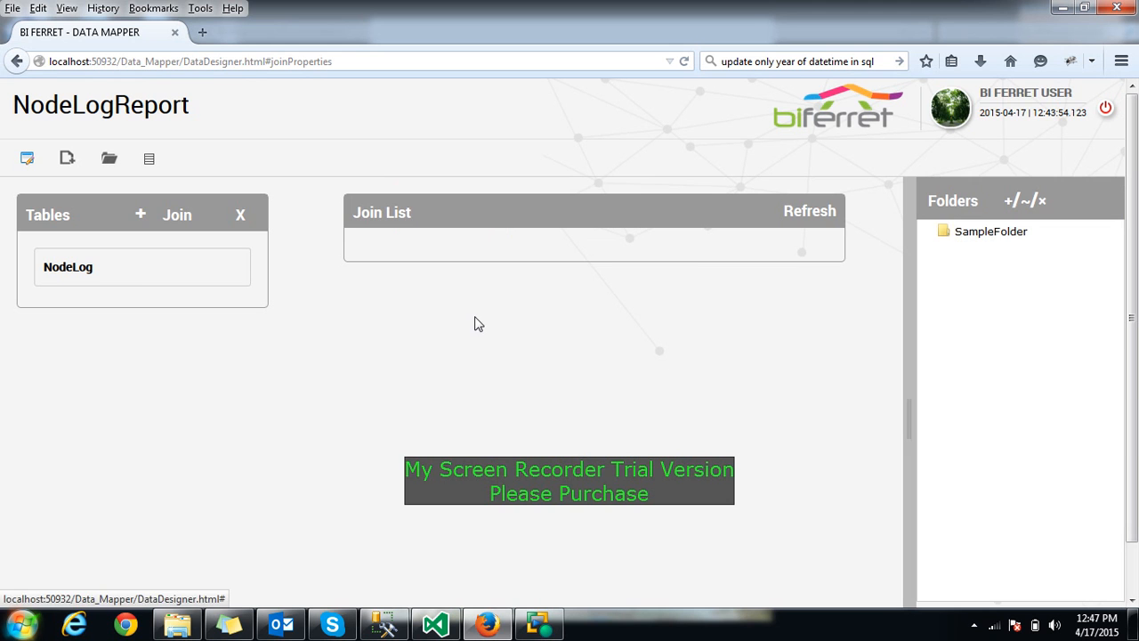
left_click(978, 242)
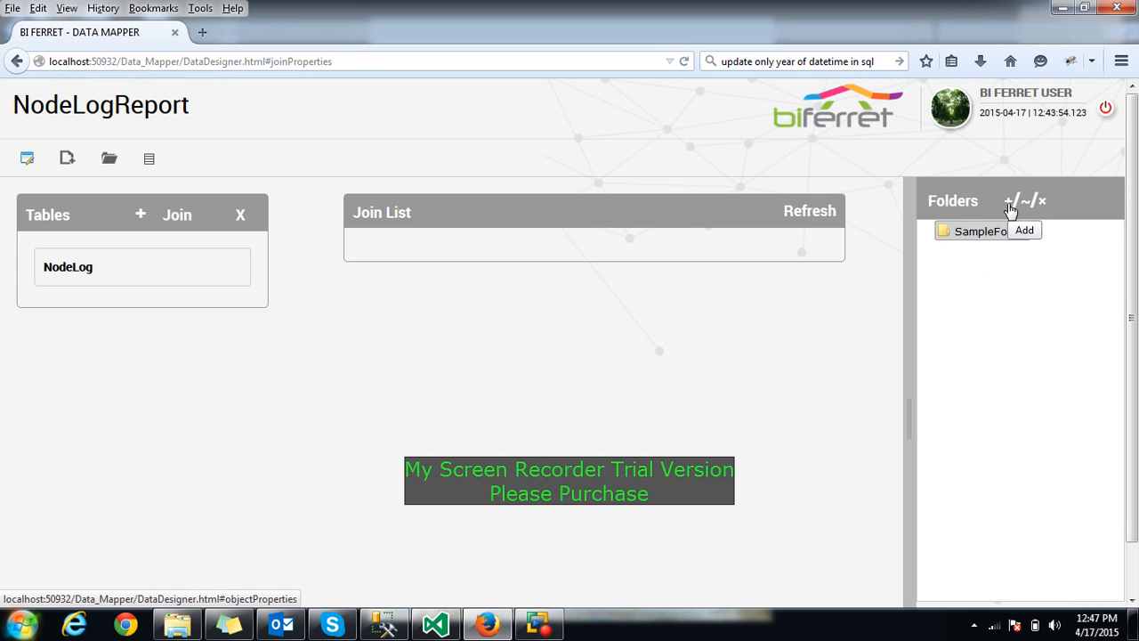
Add a Data Model named SampleDataModel under SampleFolder and bring up its Select column picker
left_click(993, 236)
left_click(1010, 204)
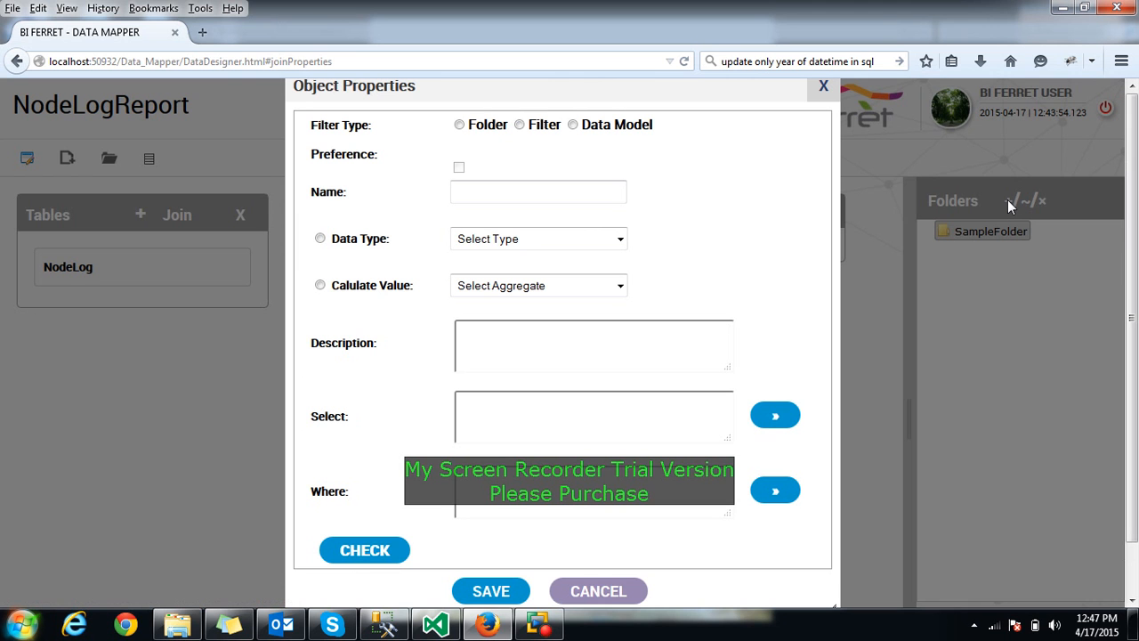
left_click(514, 194)
type("Sampl")
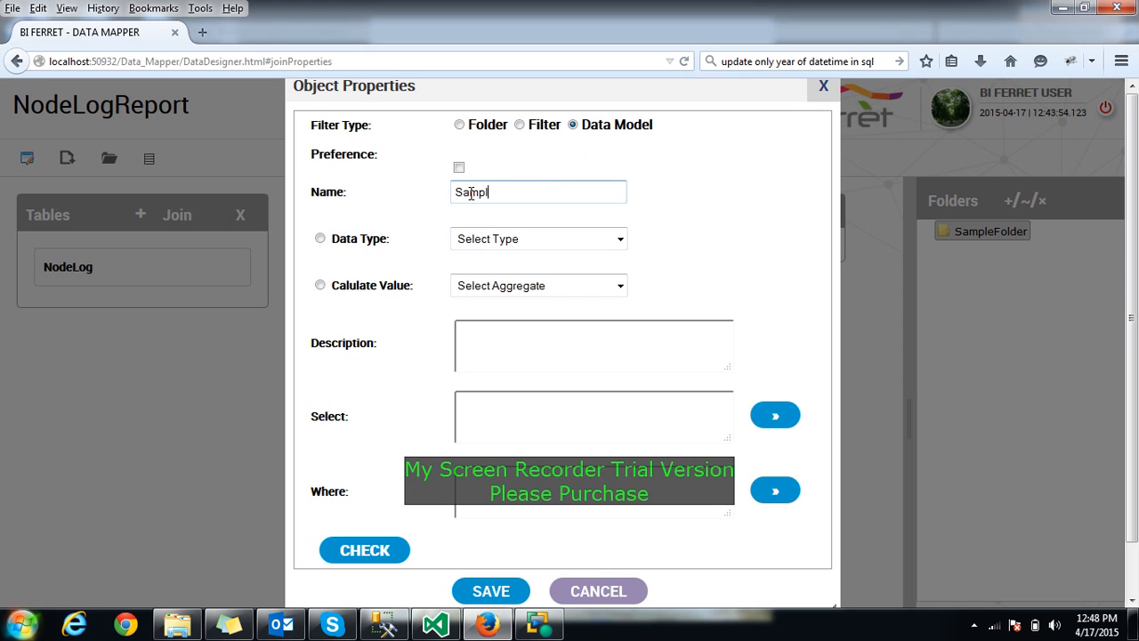
type("eDataModel")
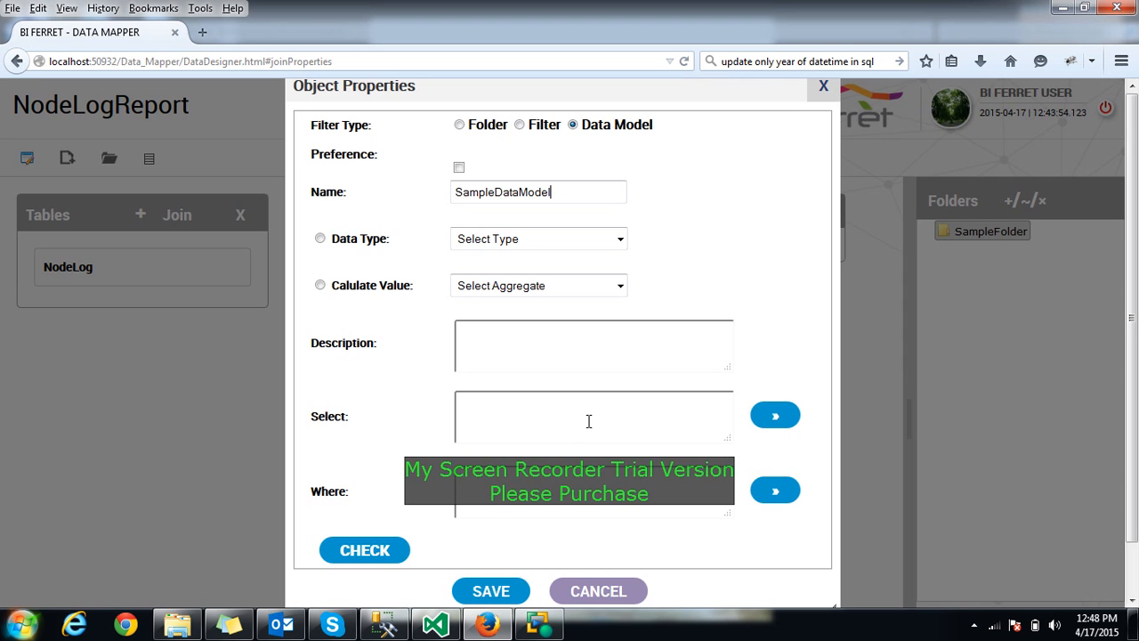
left_click(769, 418)
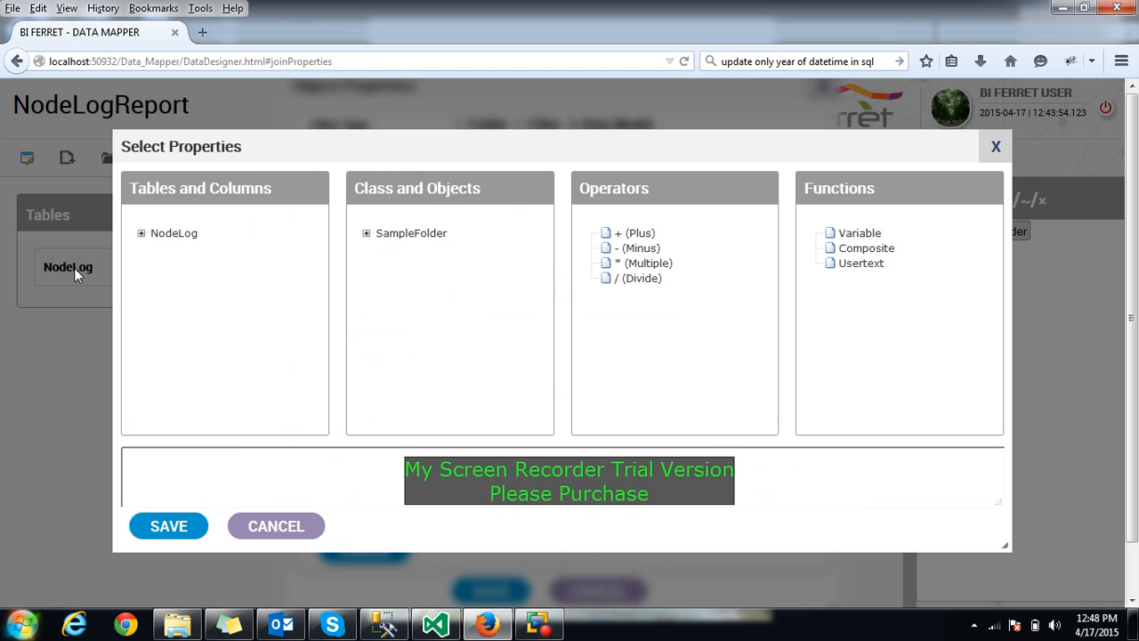
Set the select expression to NodeLog.Hit and start the where condition with NodeLog.Hit
left_click(140, 234)
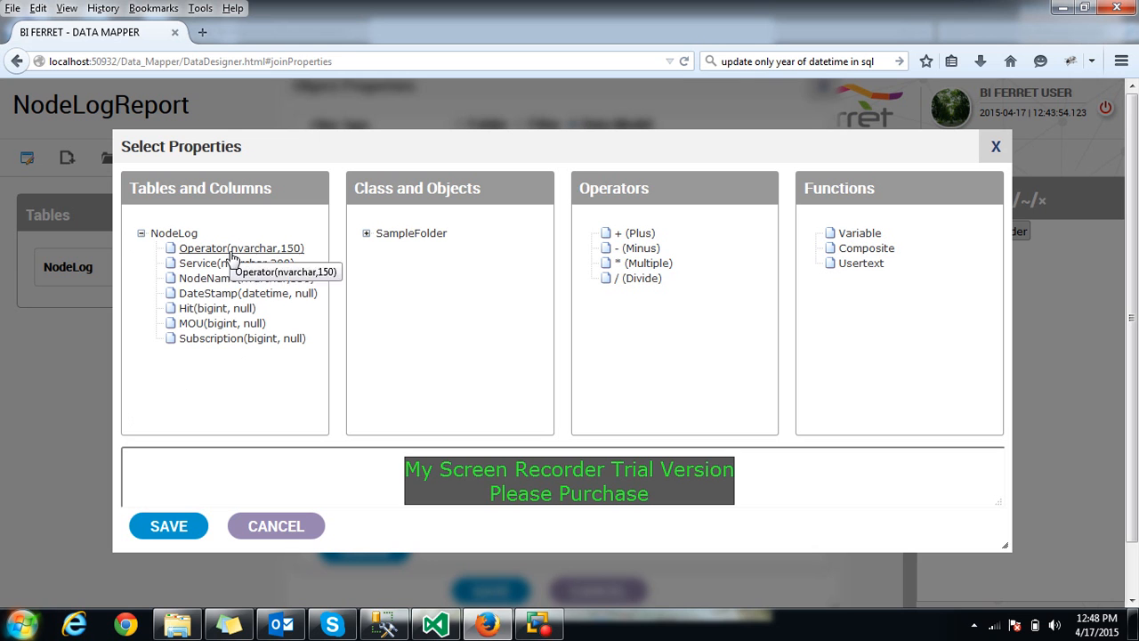
left_click(219, 311)
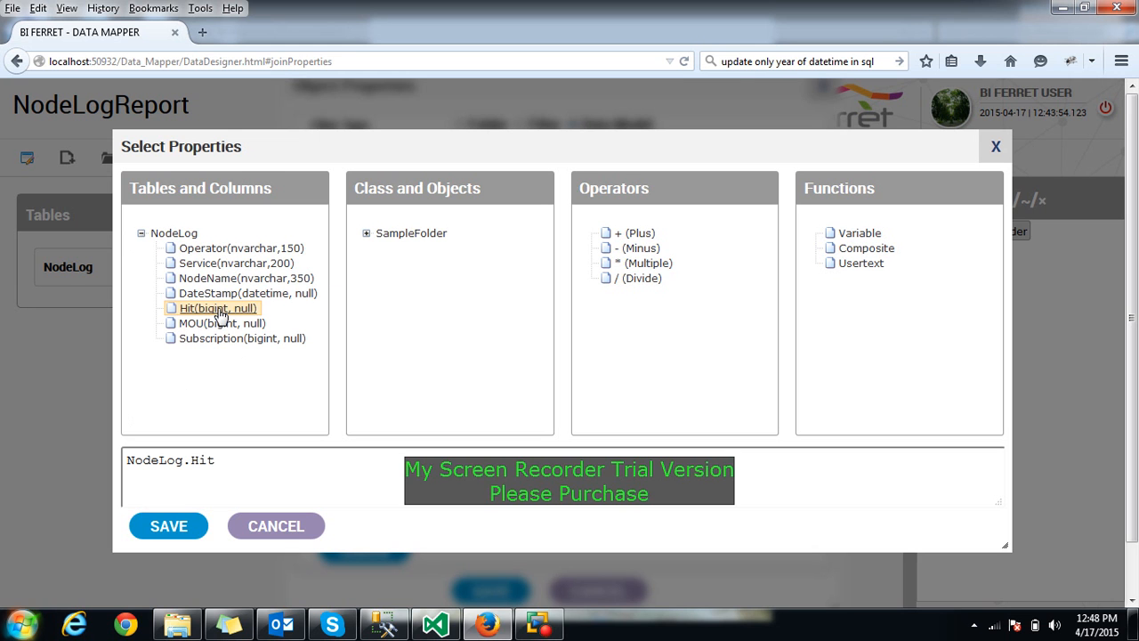
left_click(167, 527)
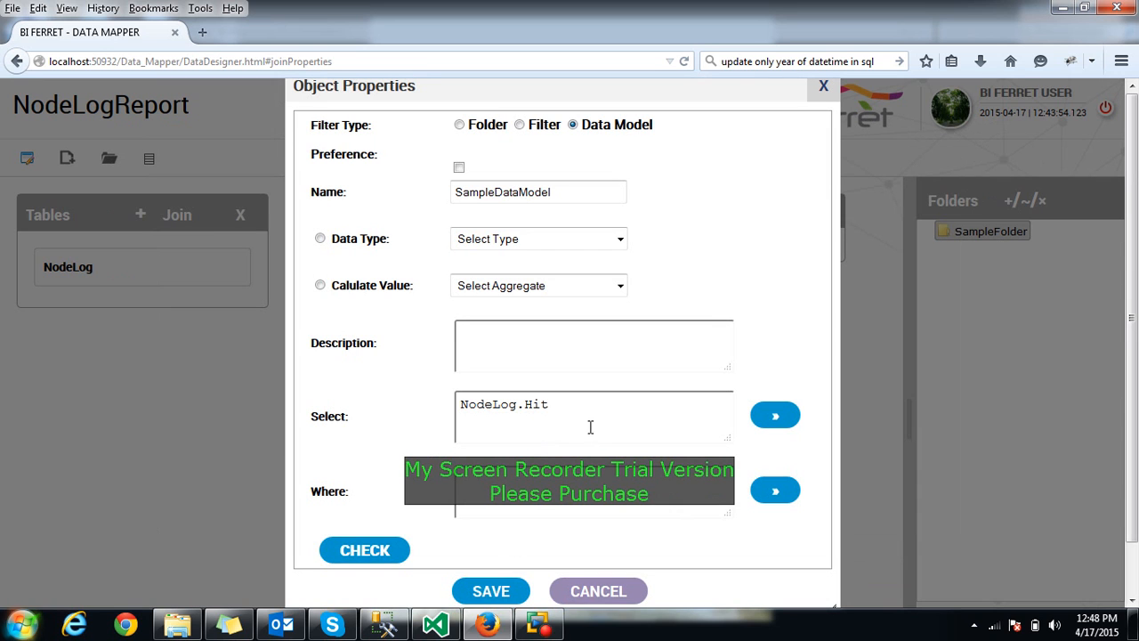
left_click(773, 495)
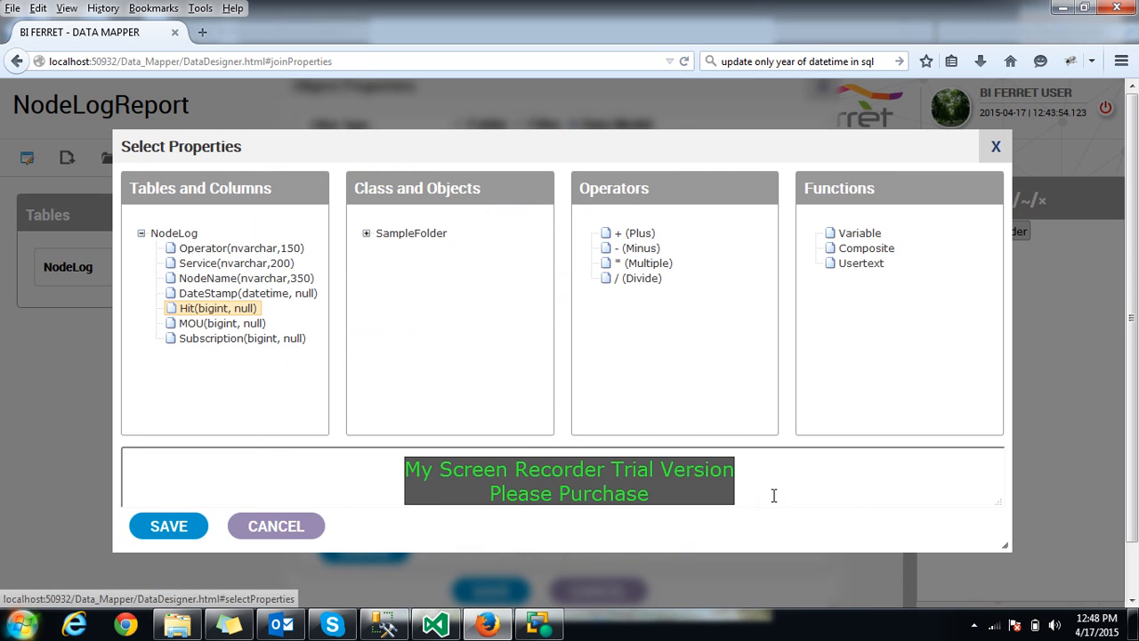
double_click(192, 309)
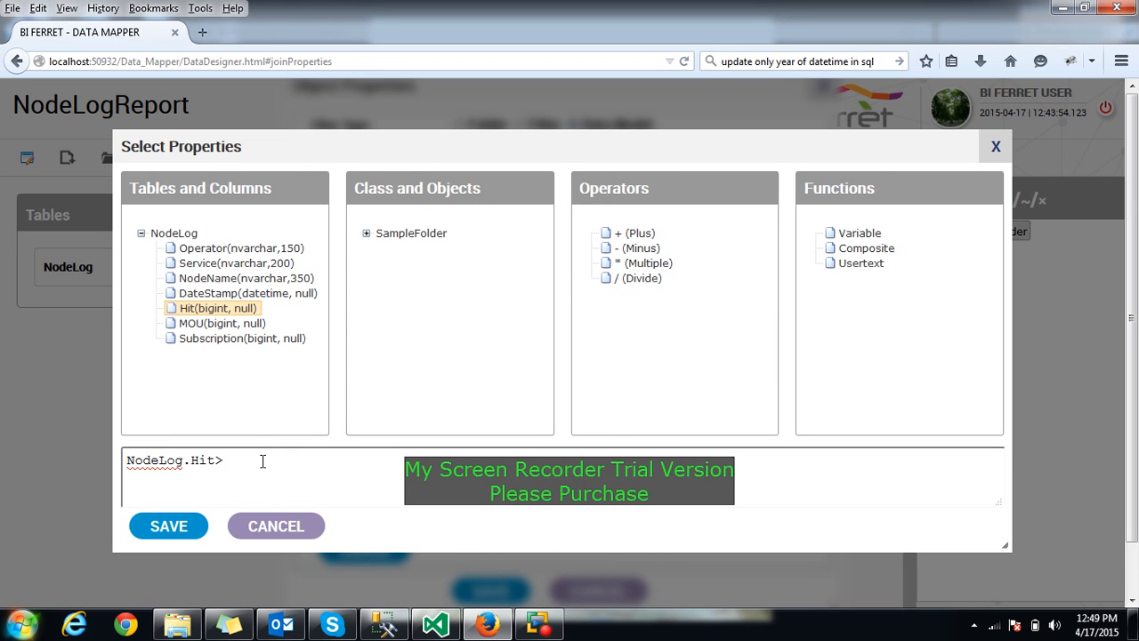
Apply the where condition NodeLog.Hit>0, set data type to Number, and save SampleDataModel
left_click(149, 524)
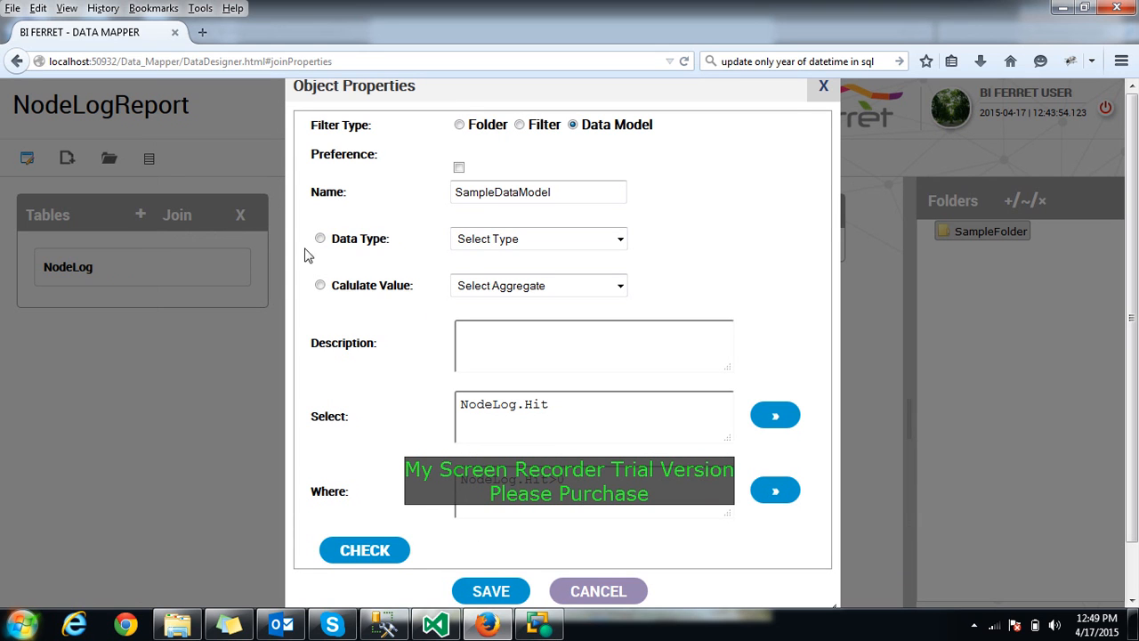
left_click(609, 242)
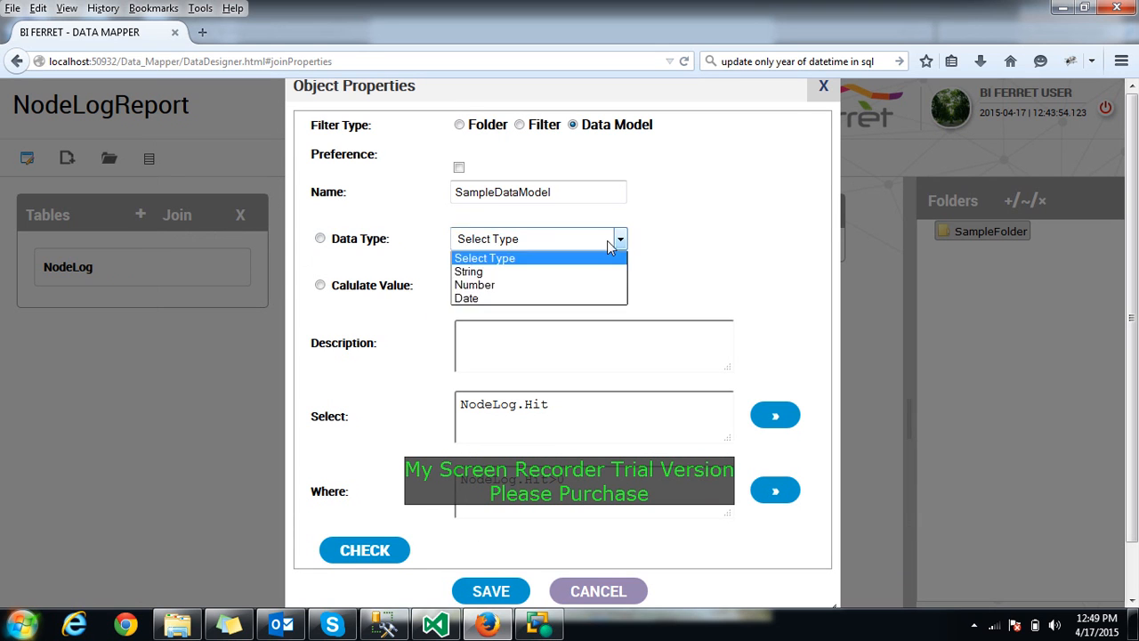
left_click(506, 284)
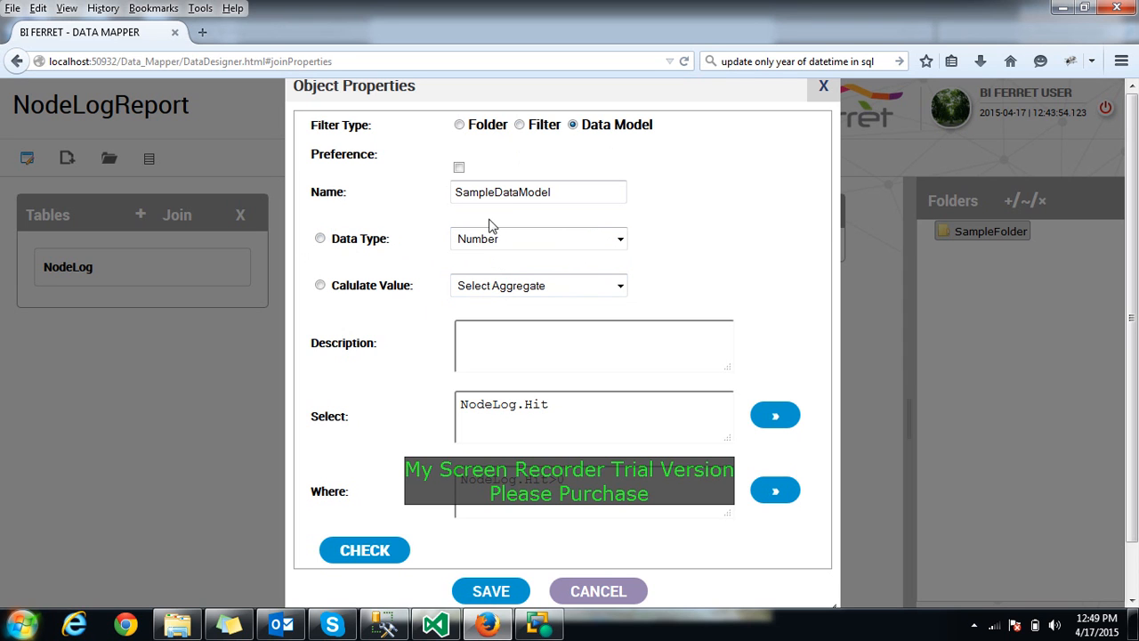
left_click(320, 239)
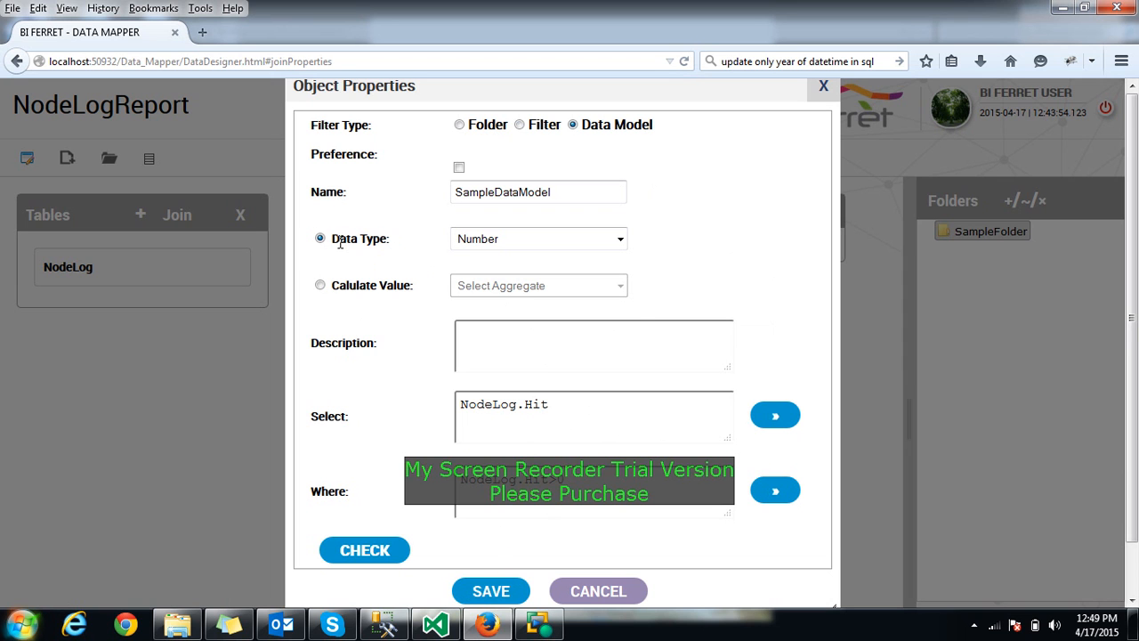
left_click(492, 591)
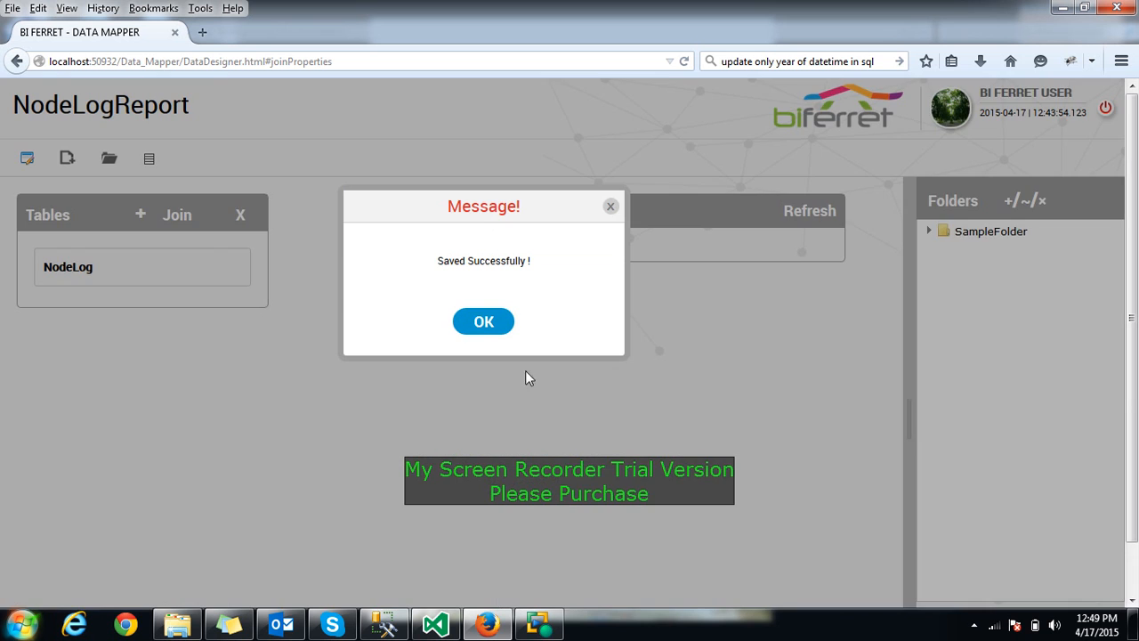
Drag the NodeLog table into Folders as a data model and expand its seven fields
left_click(481, 329)
left_click(929, 233)
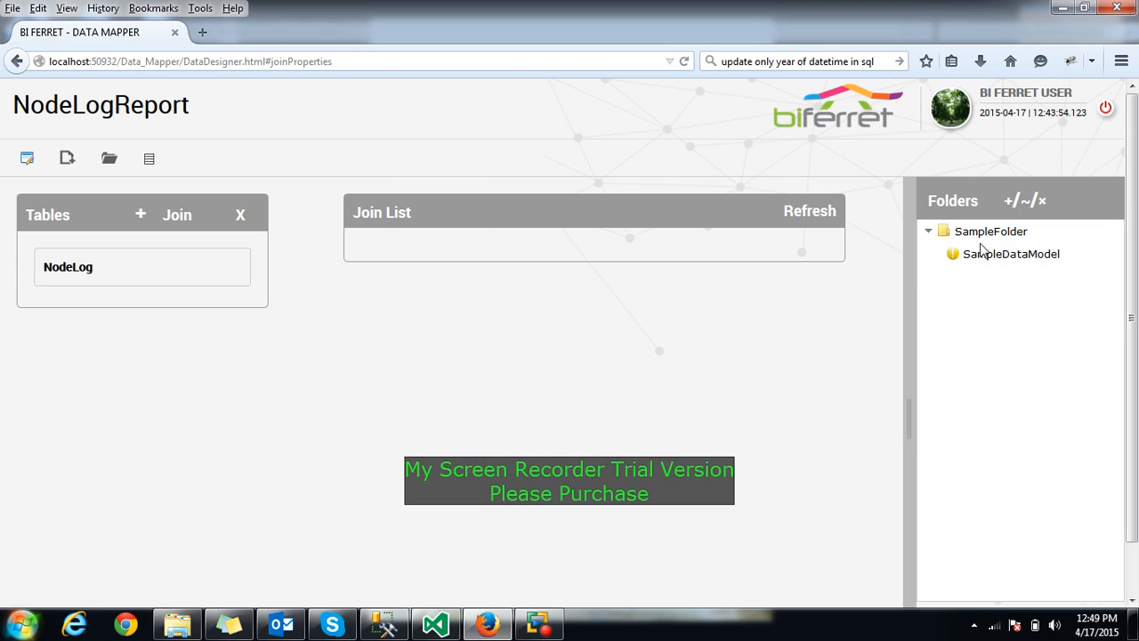
left_click(930, 233)
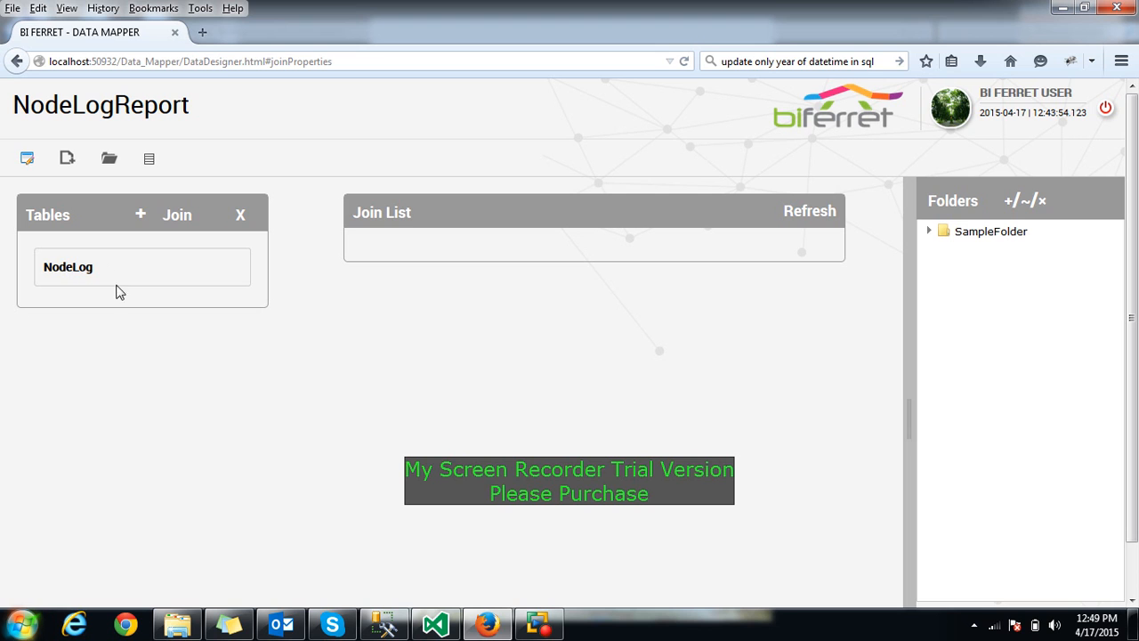
left_click_drag(64, 263, 930, 256)
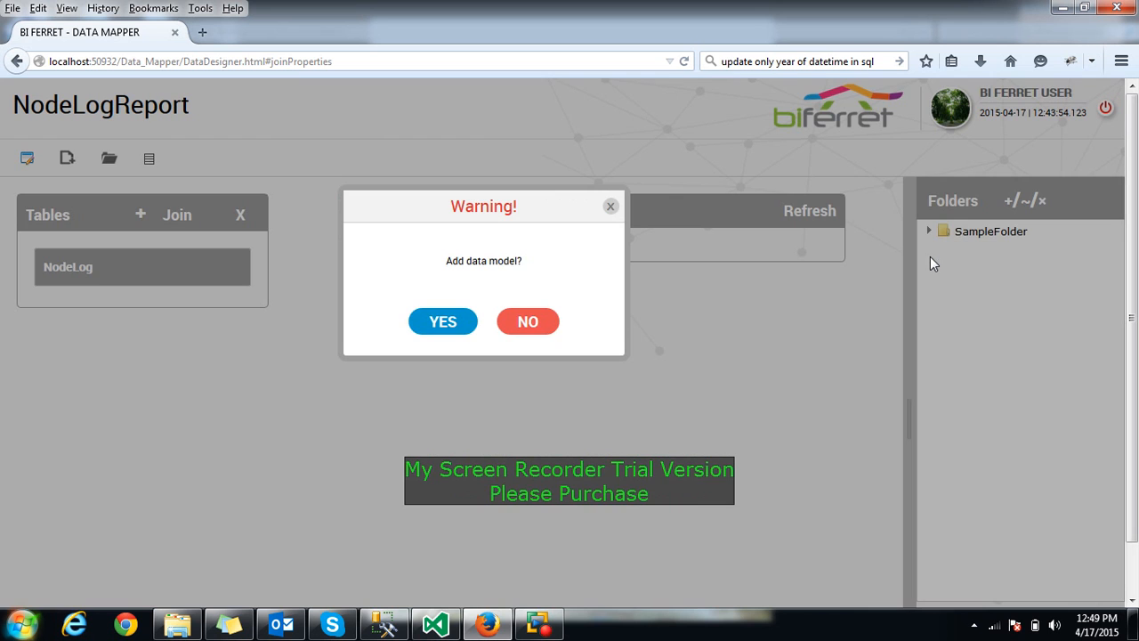
left_click(429, 321)
left_click(485, 323)
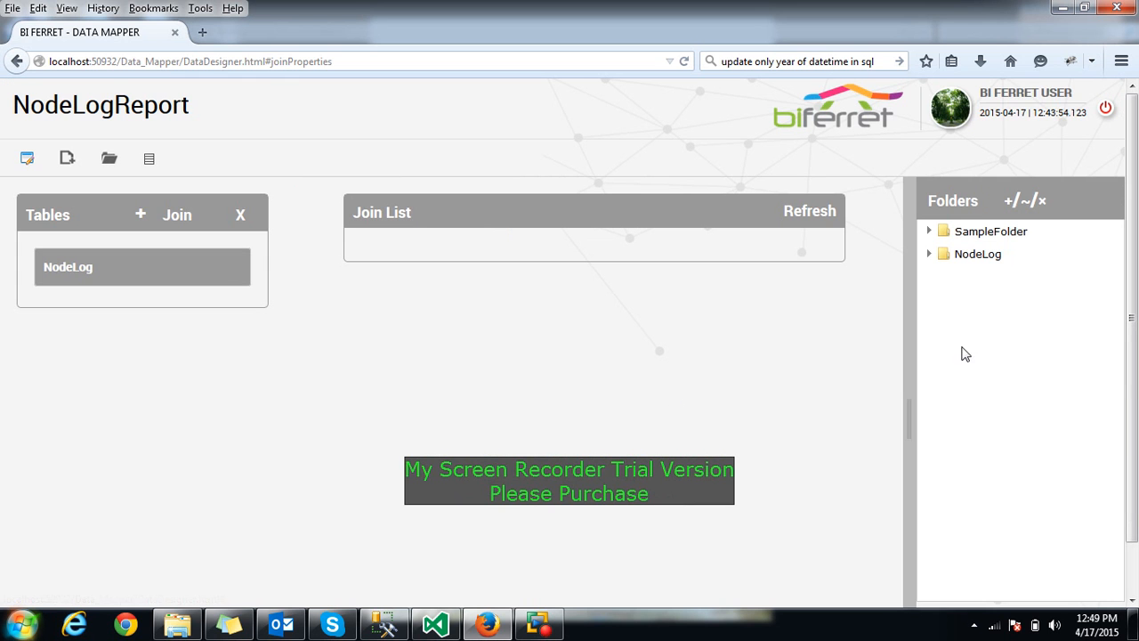
left_click(929, 257)
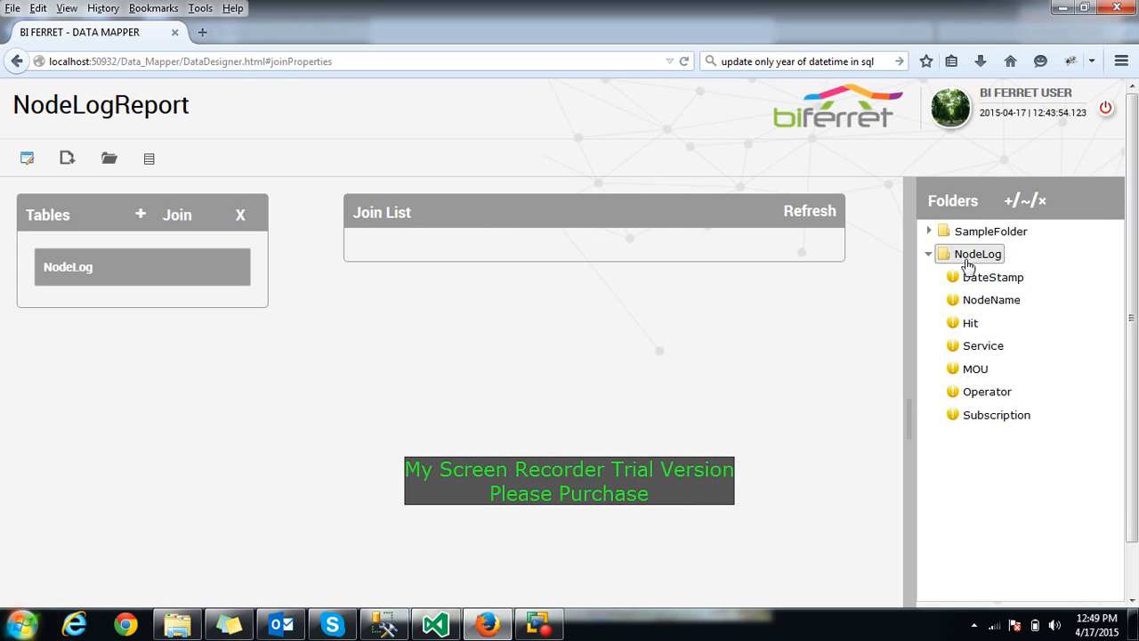
left_click(975, 256)
Rename the NodeLog folder to NodeLogInfo, save it, and expand it to show its seven fields
left_click(1024, 203)
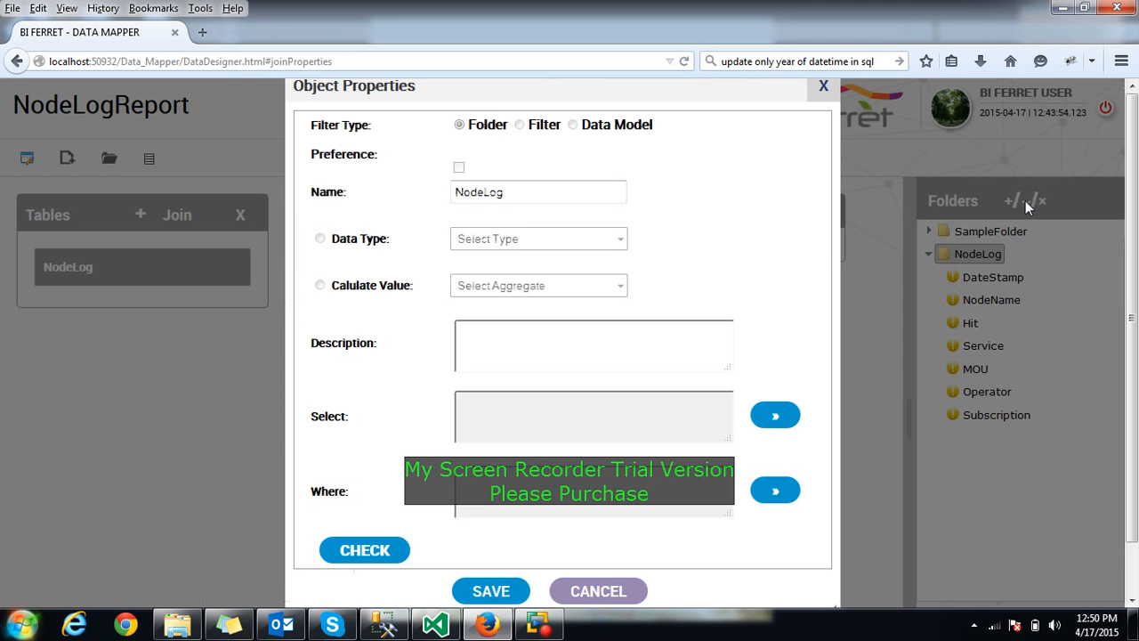
left_click(521, 198)
left_click(492, 590)
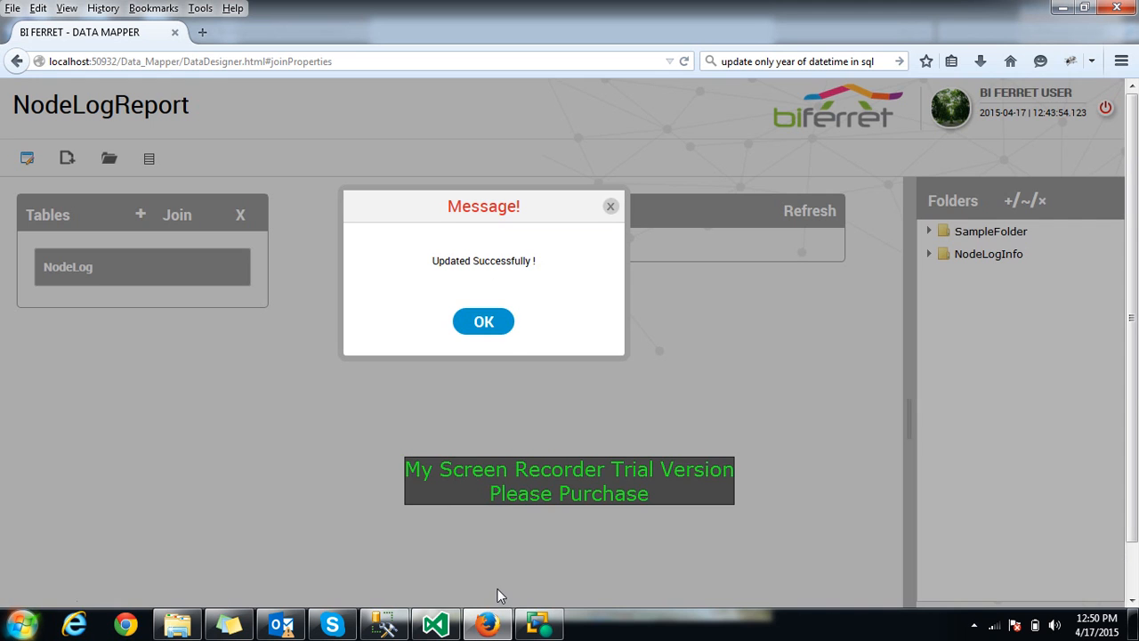
left_click(484, 322)
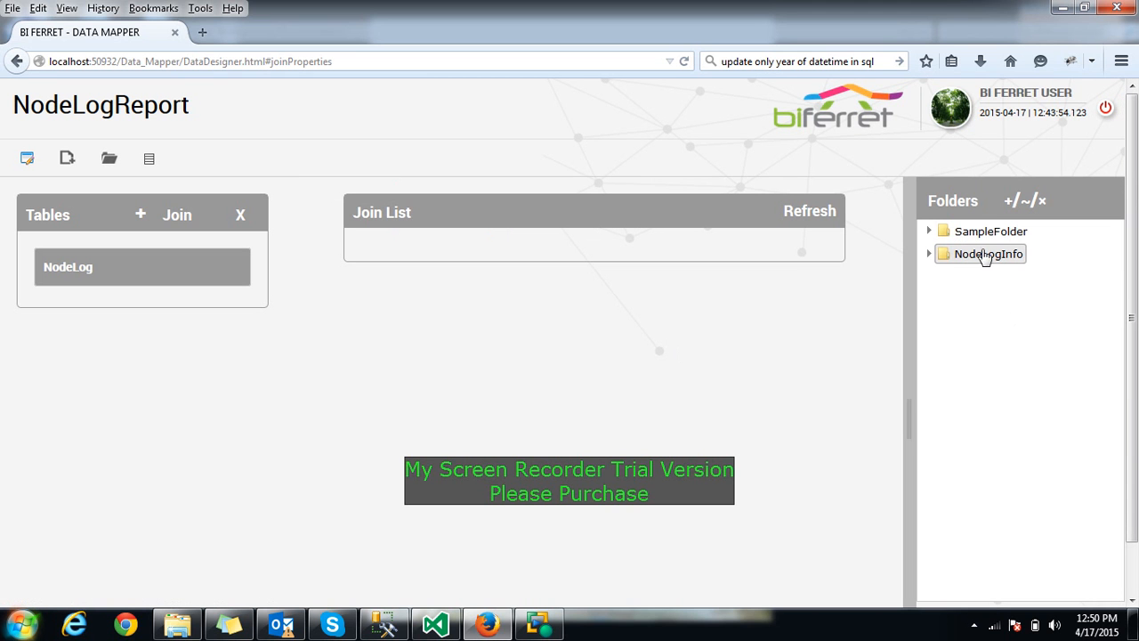
left_click(928, 254)
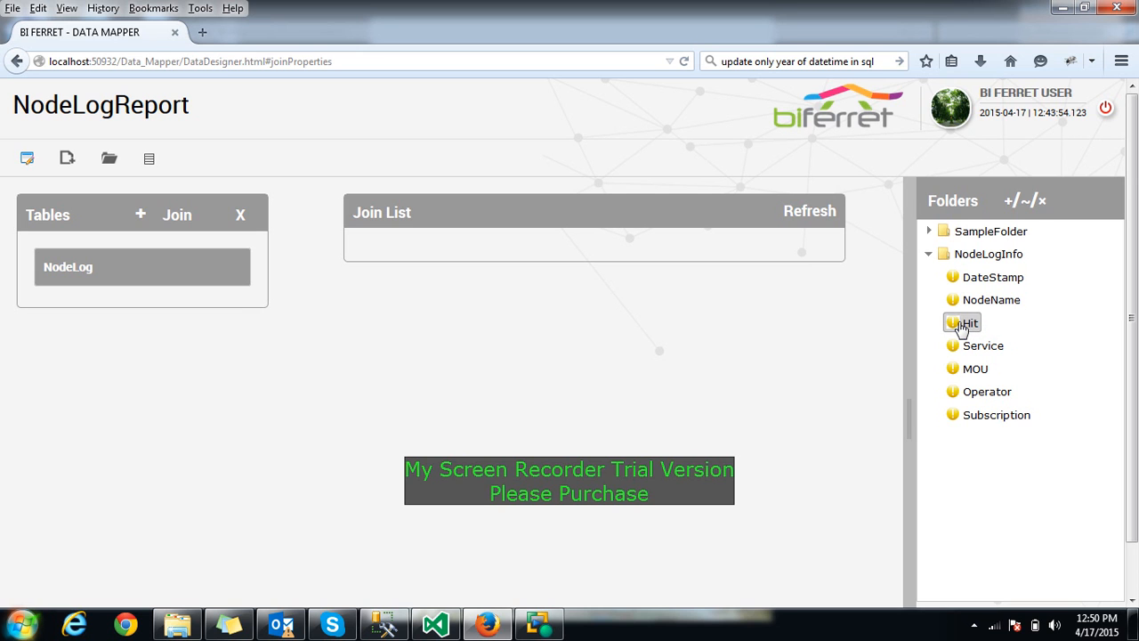
Change Hit to a calculated value using the SUM aggregate and save it
left_click(1028, 203)
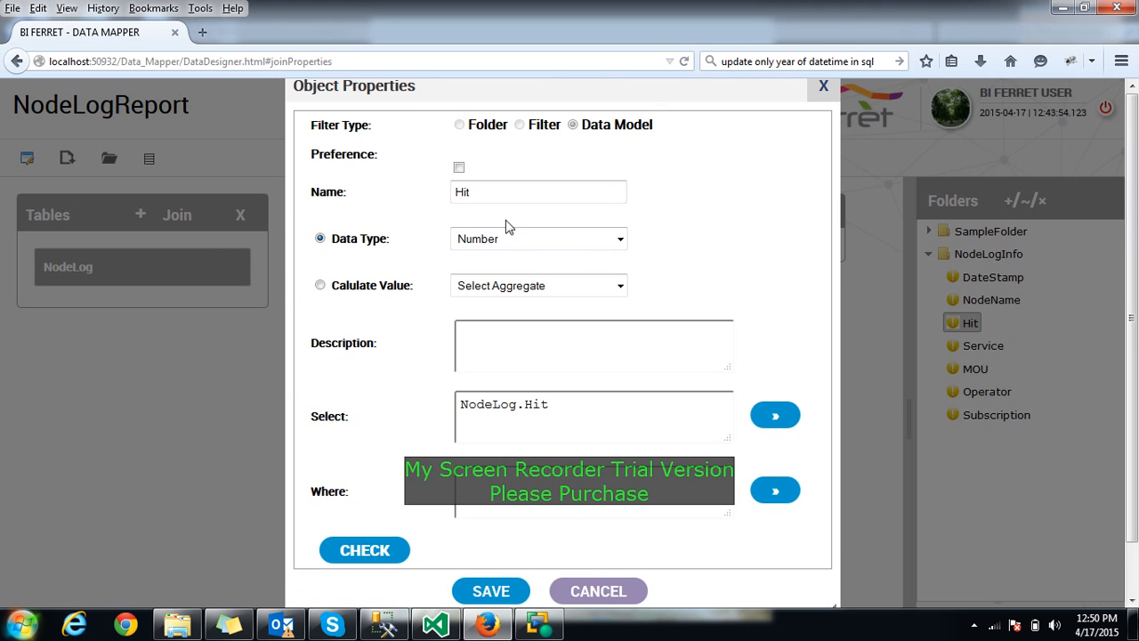
left_click(320, 285)
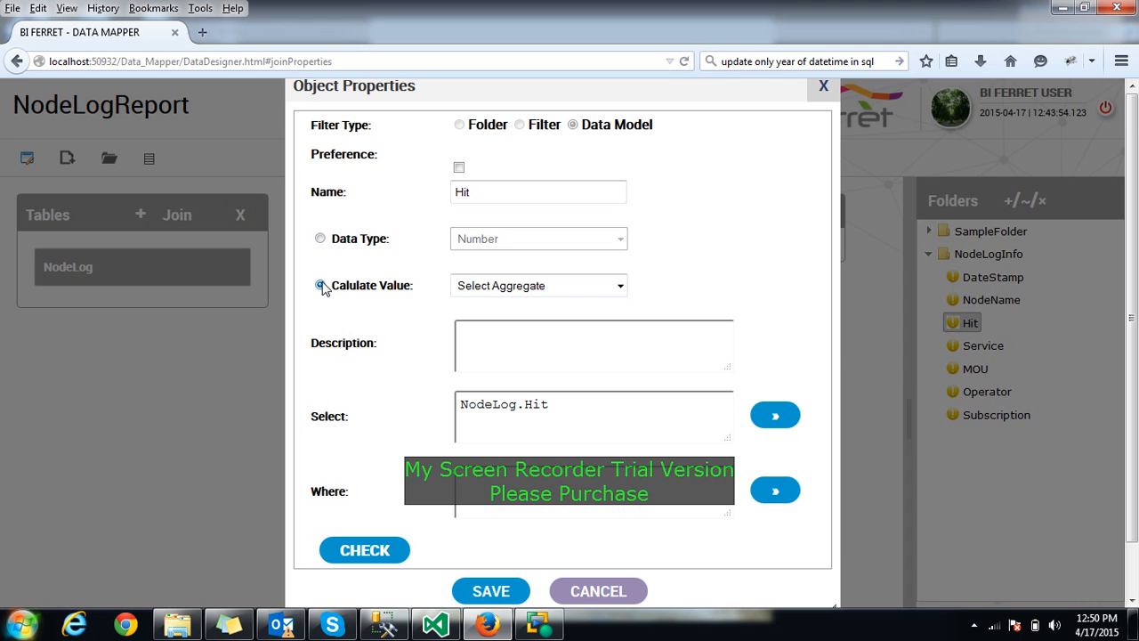
left_click(621, 285)
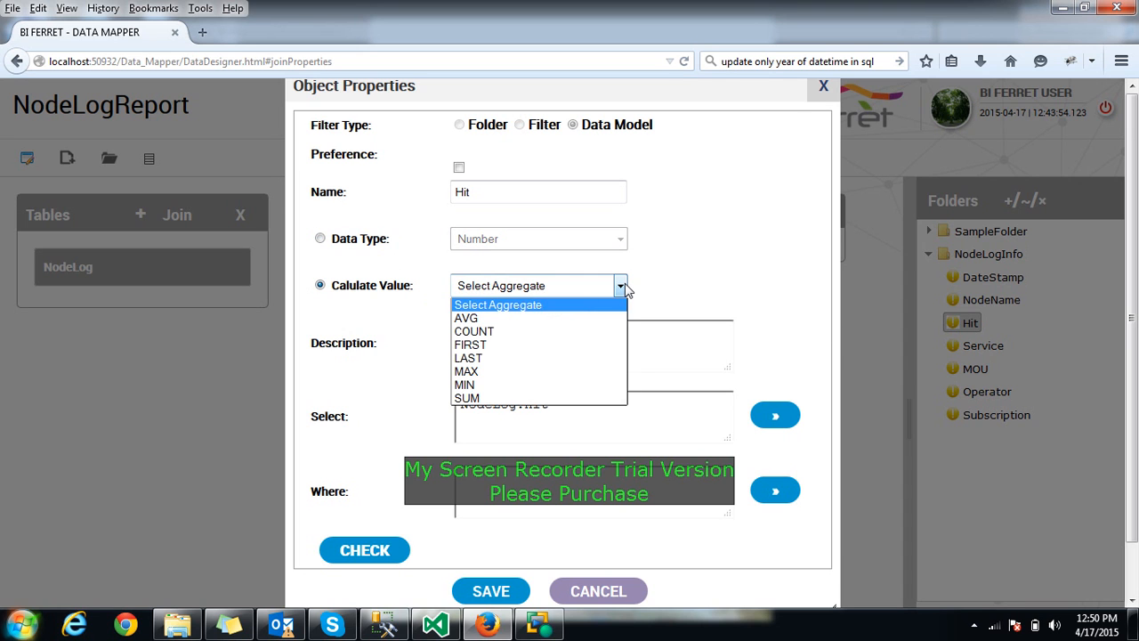
left_click(475, 399)
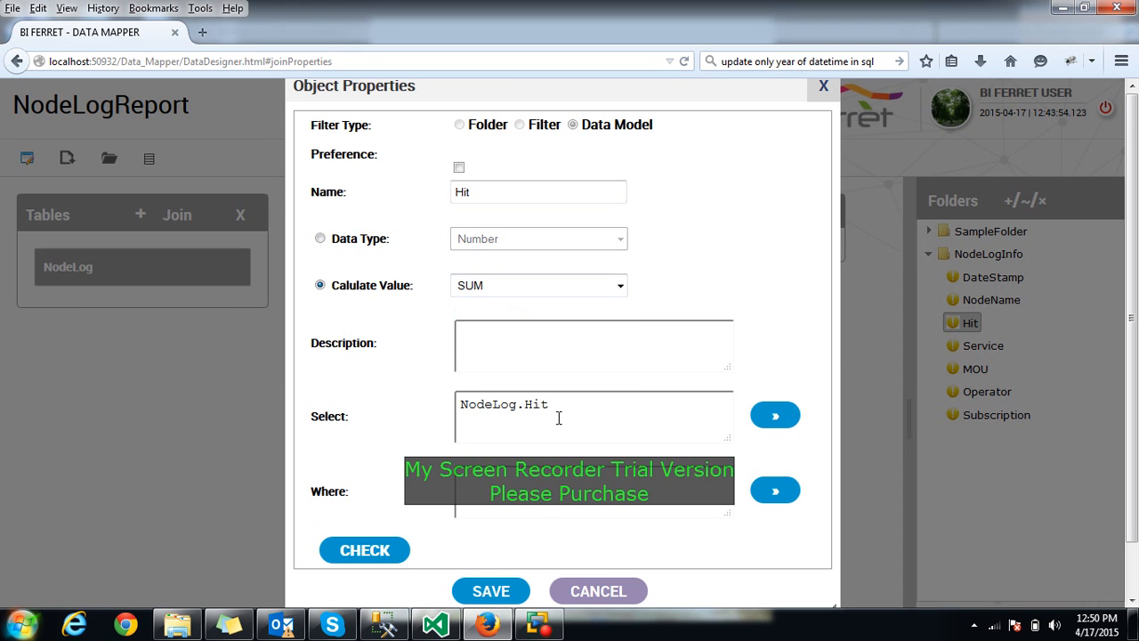
left_click(456, 188)
left_click_drag(453, 191, 495, 191)
left_click(486, 591)
left_click(464, 325)
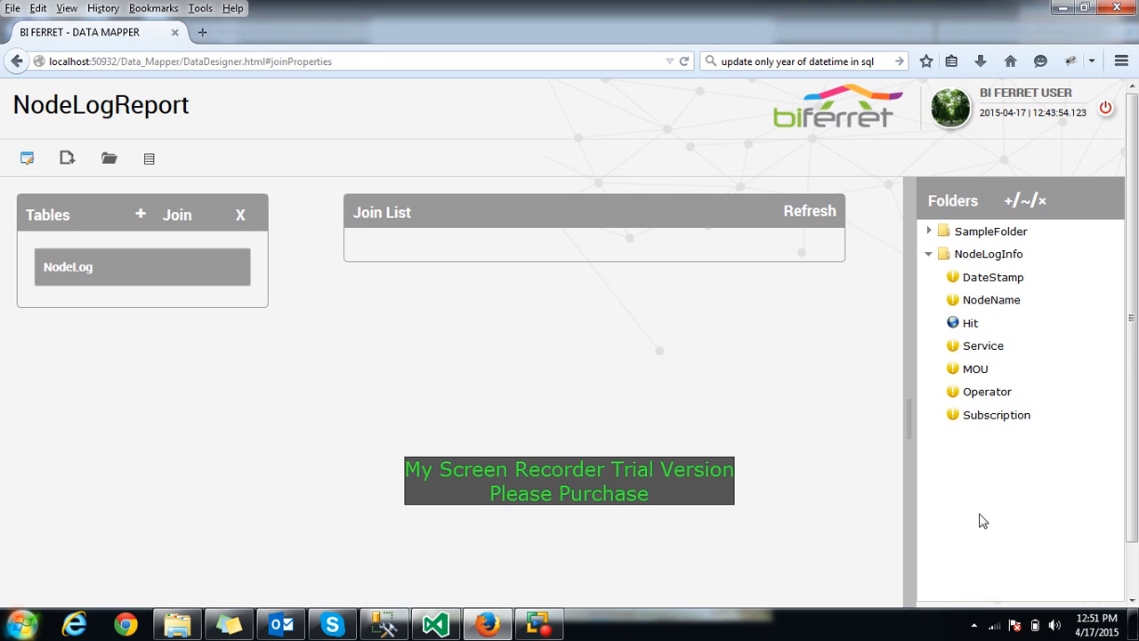
Create a new filter object in NodeLogInfo named FilterModel
left_click(987, 258)
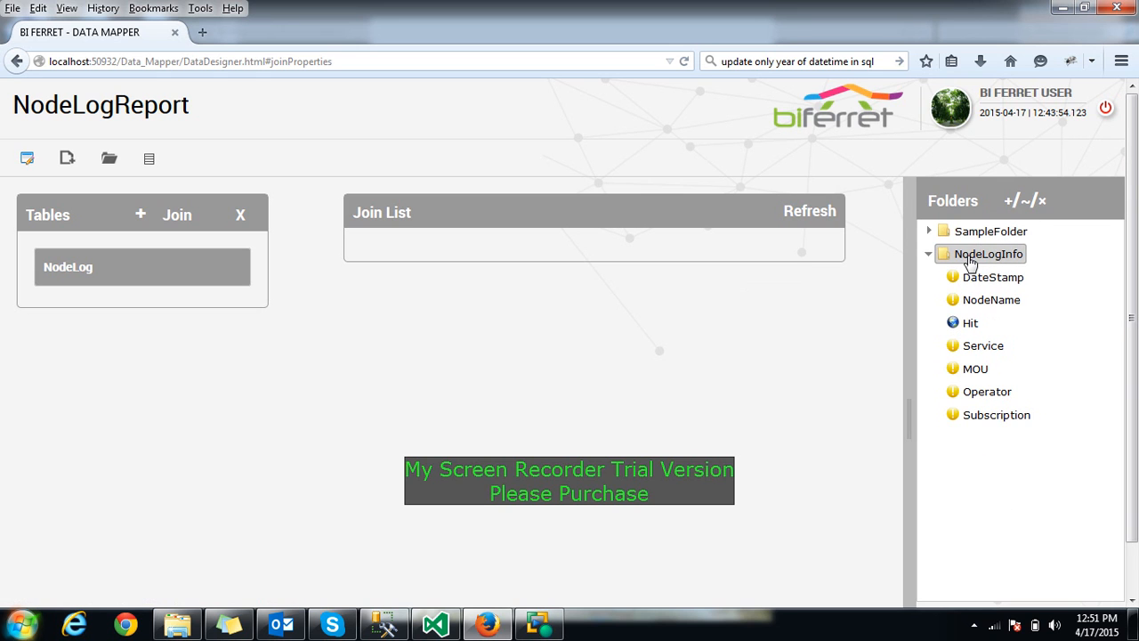
left_click(1008, 205)
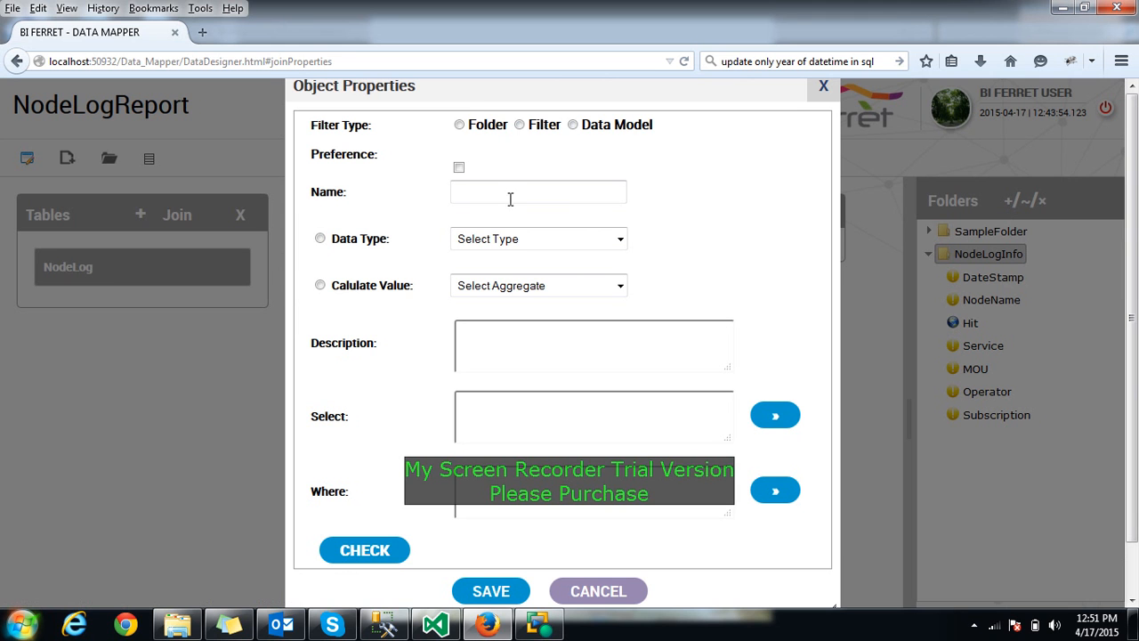
left_click(521, 125)
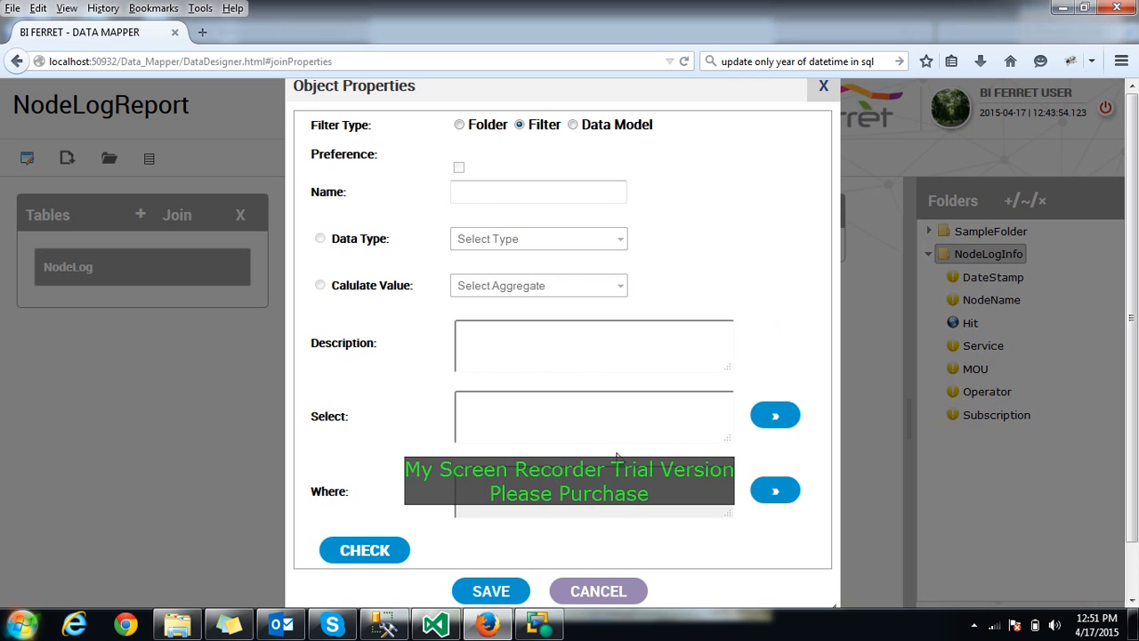
left_click(493, 194)
type("FilterModel")
Give FilterModel the condition NodeLog.DateStamp <>NULL and save the filter
left_click(788, 423)
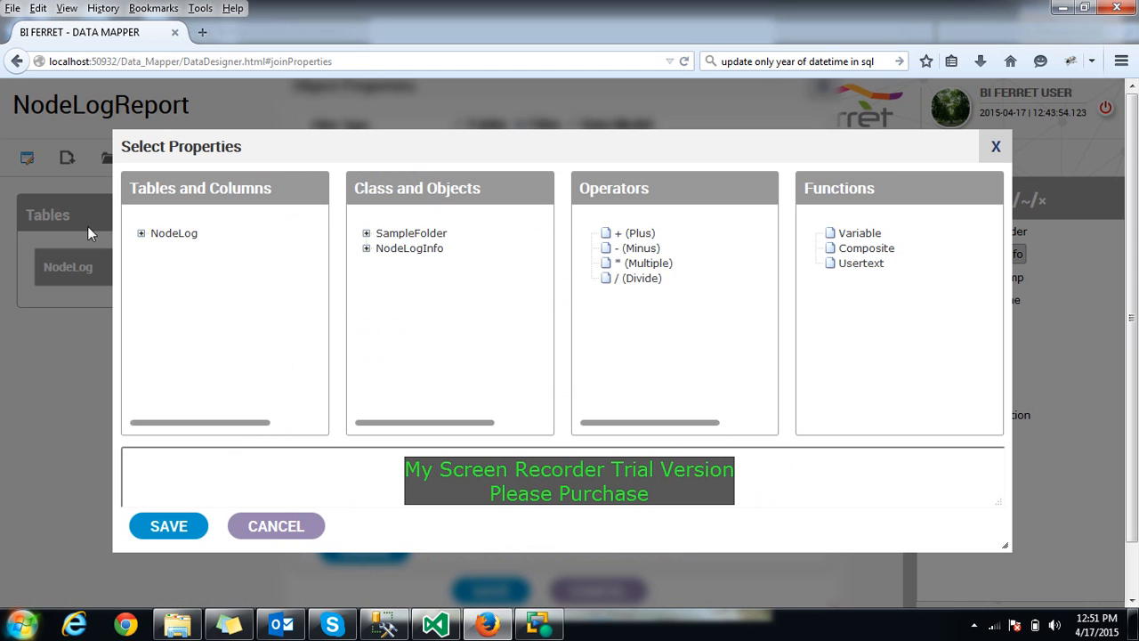
left_click(144, 234)
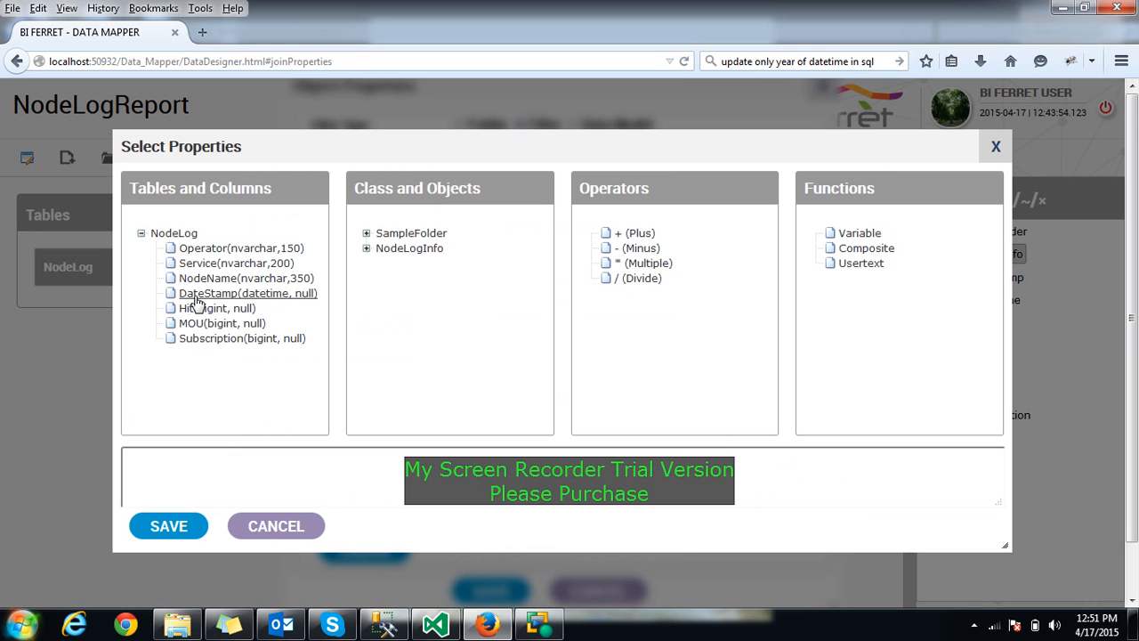
left_click(225, 294)
left_click(297, 464)
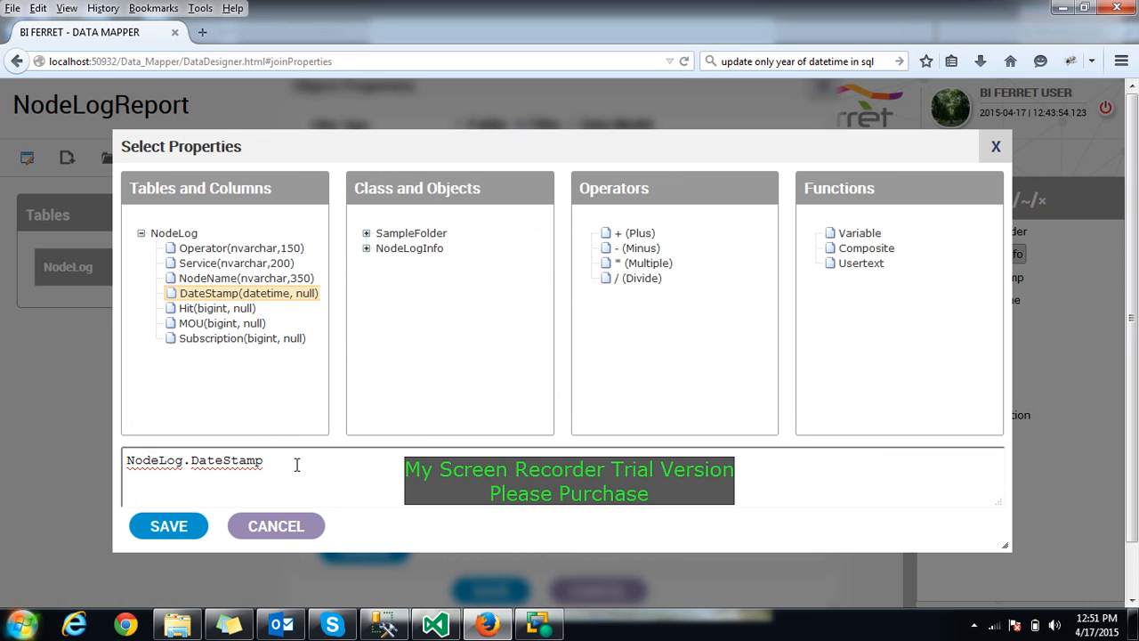
type("<>NULL")
left_click(165, 527)
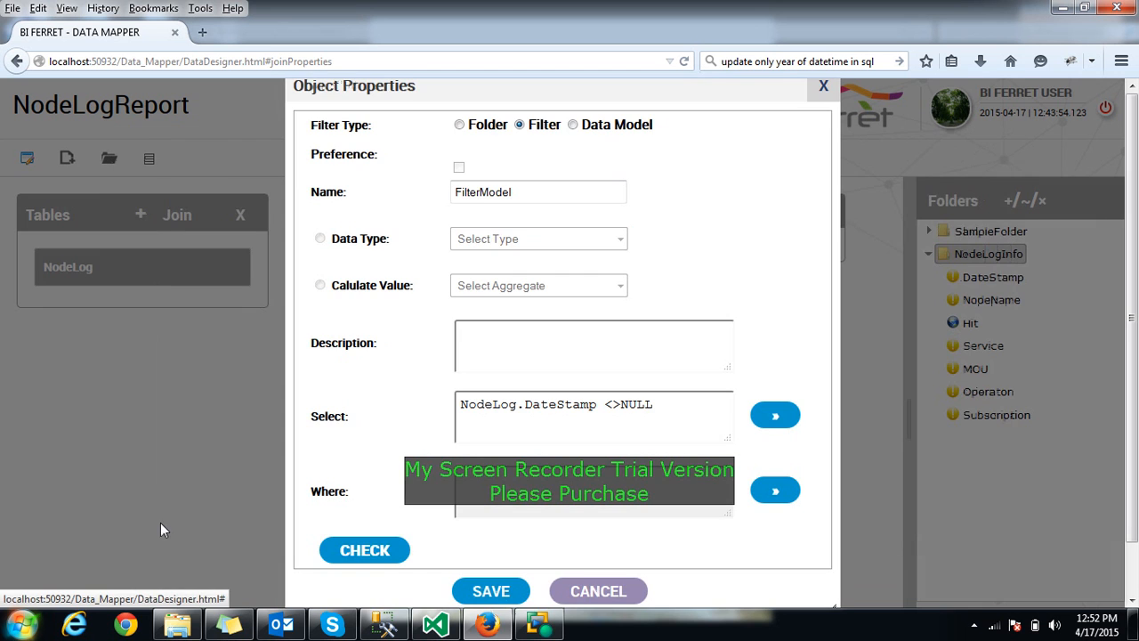
left_click(489, 592)
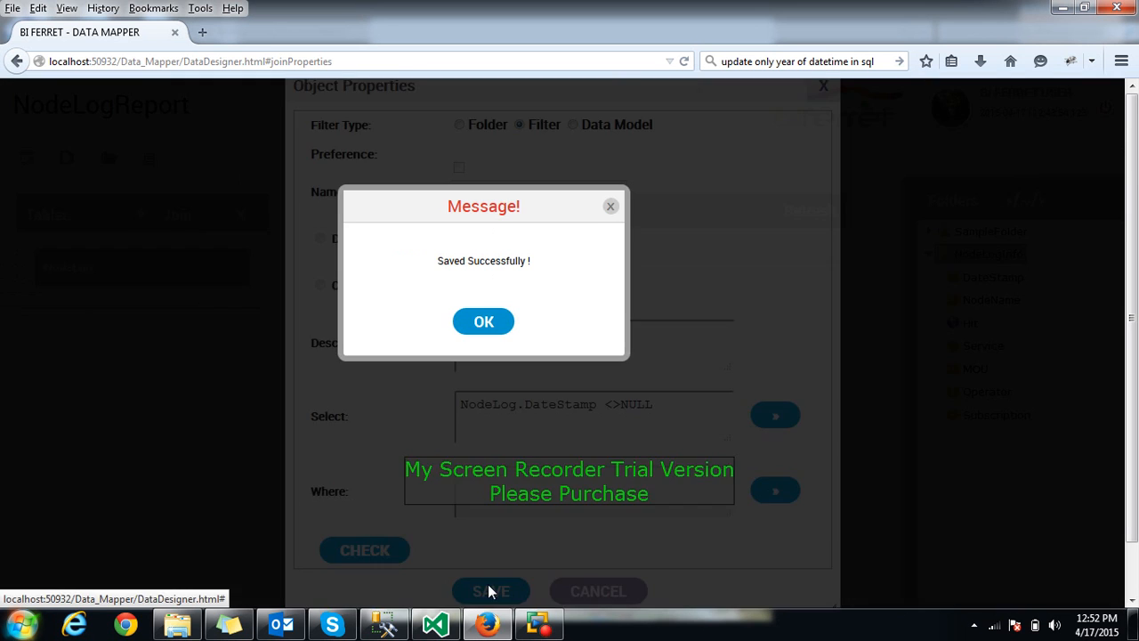
left_click(483, 326)
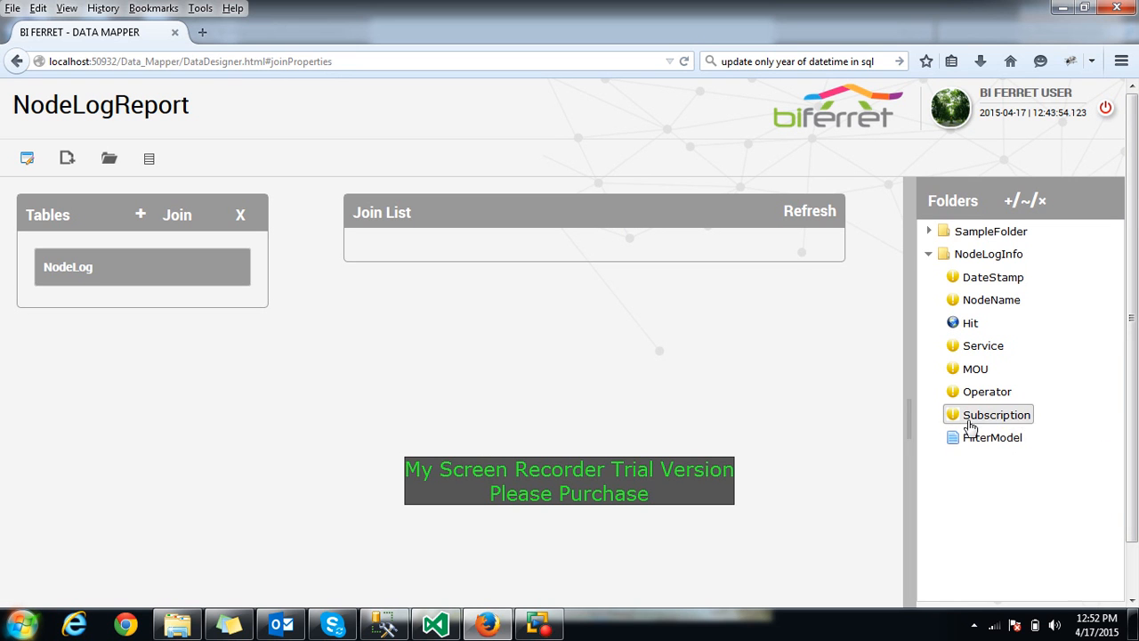
Review the NodeLogInfo and SampleFolder contents, then select SampleFolder
scroll(1014, 515, "down", 1)
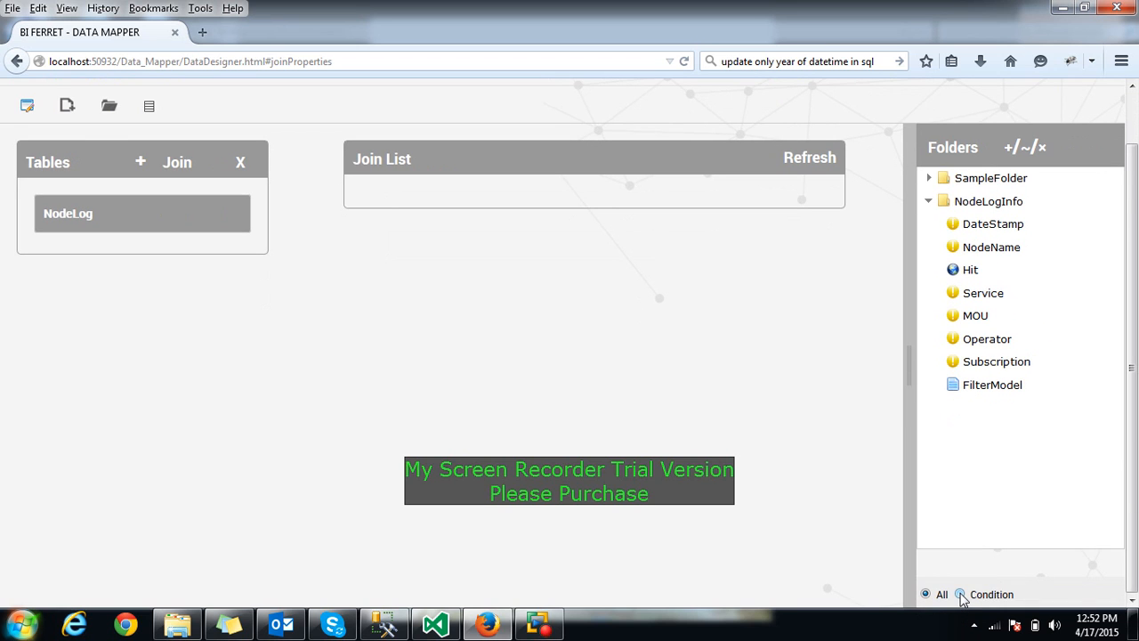
left_click(928, 201)
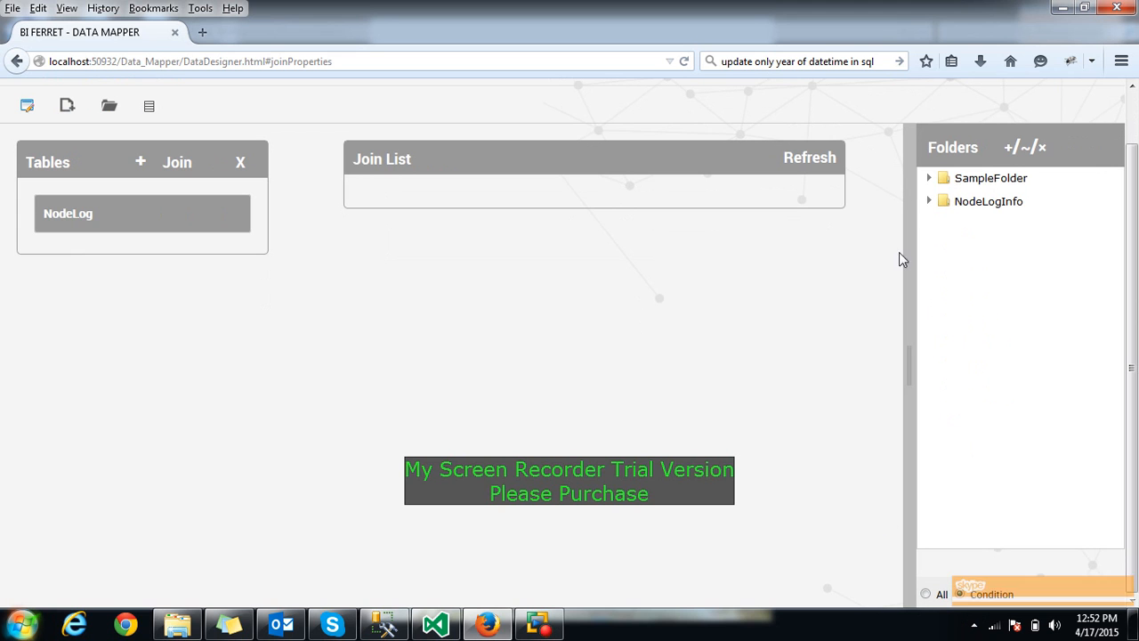
left_click(928, 201)
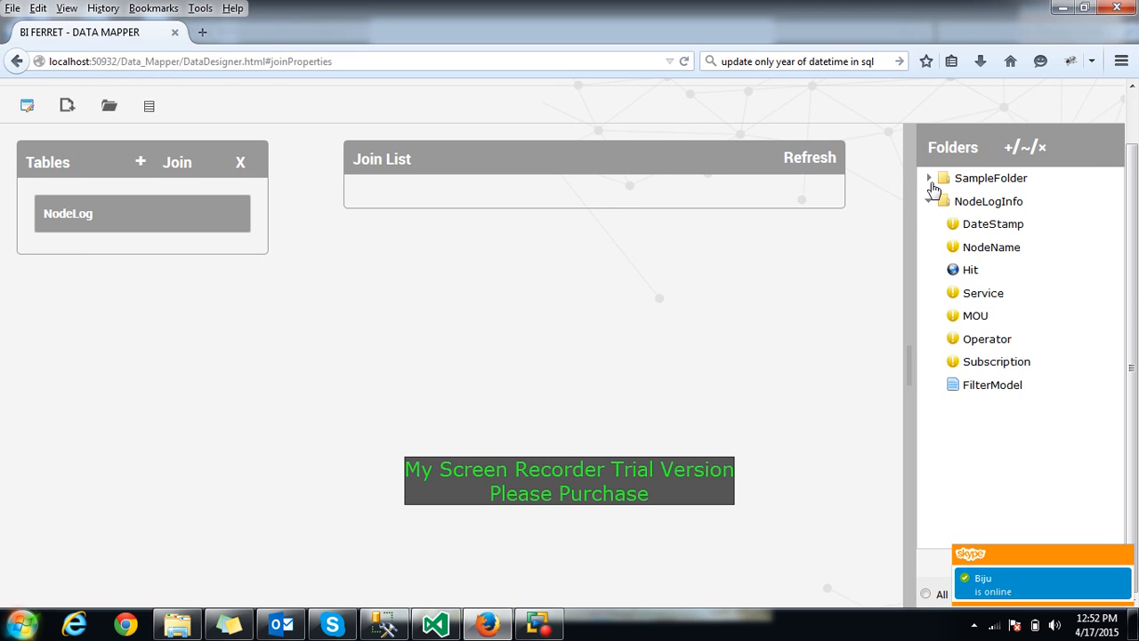
left_click(929, 178)
left_click(928, 180)
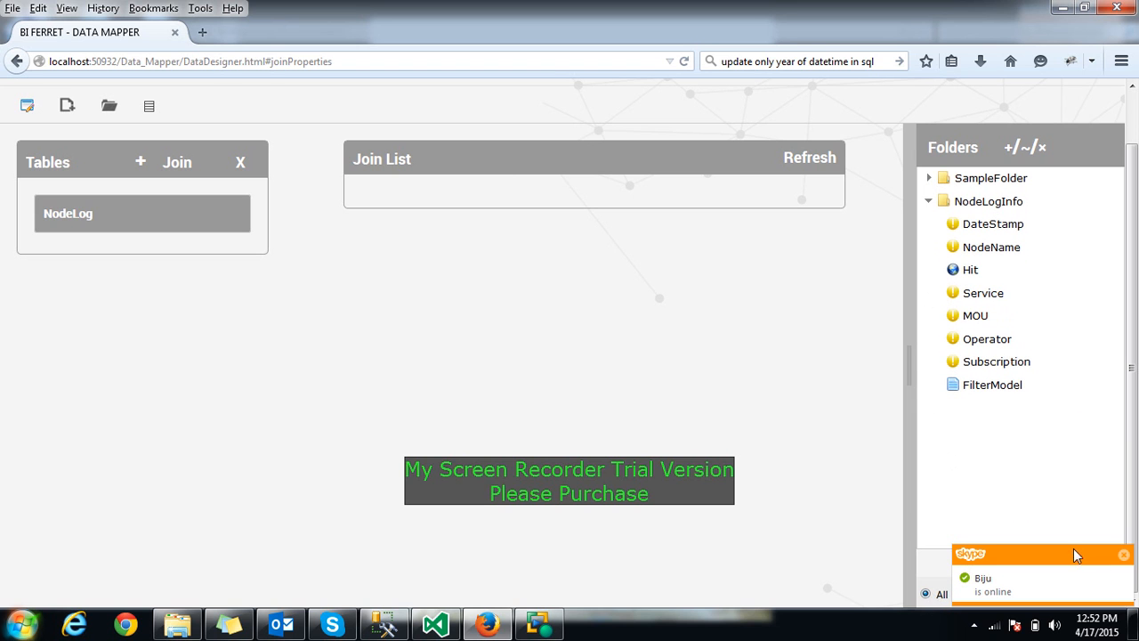
left_click(1124, 555)
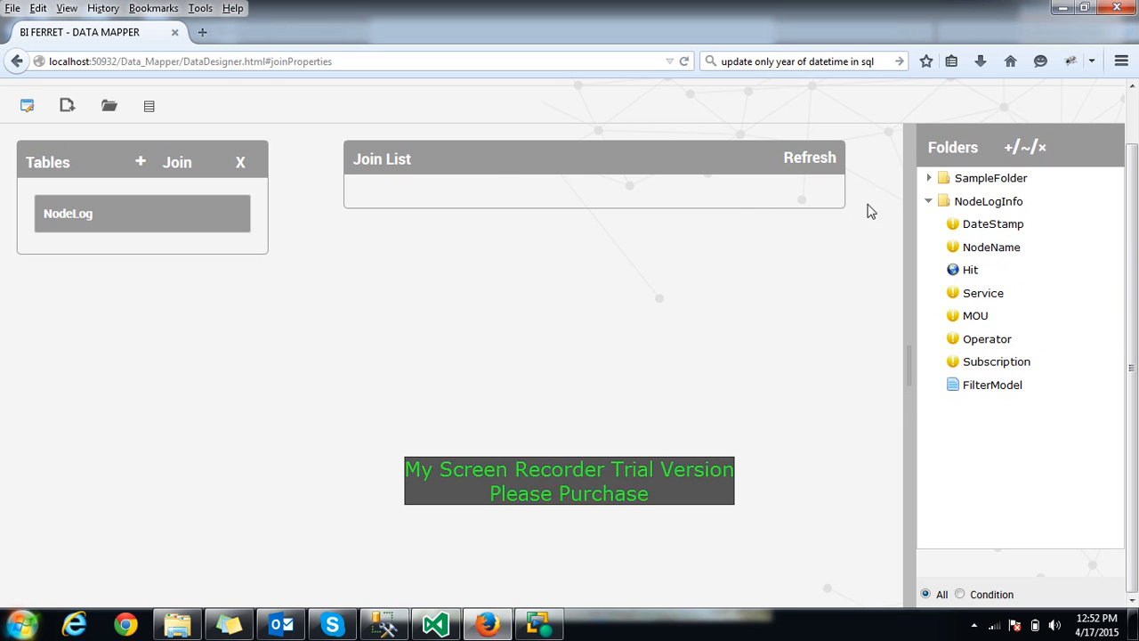
left_click(974, 181)
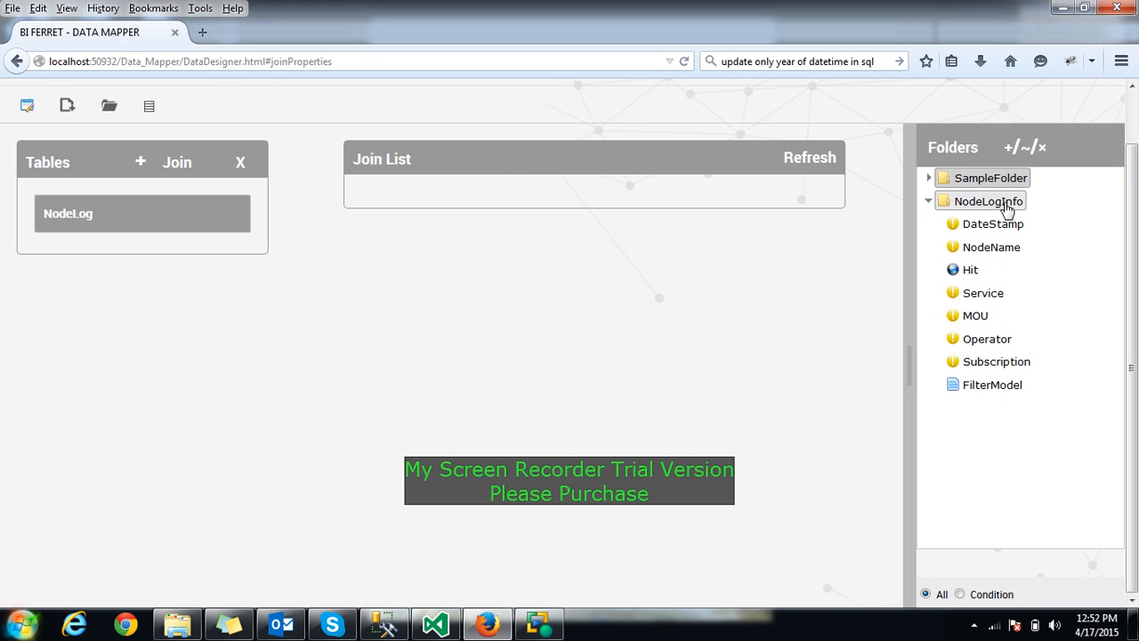
Delete SampleFolder and confirm the removal
left_click(1041, 148)
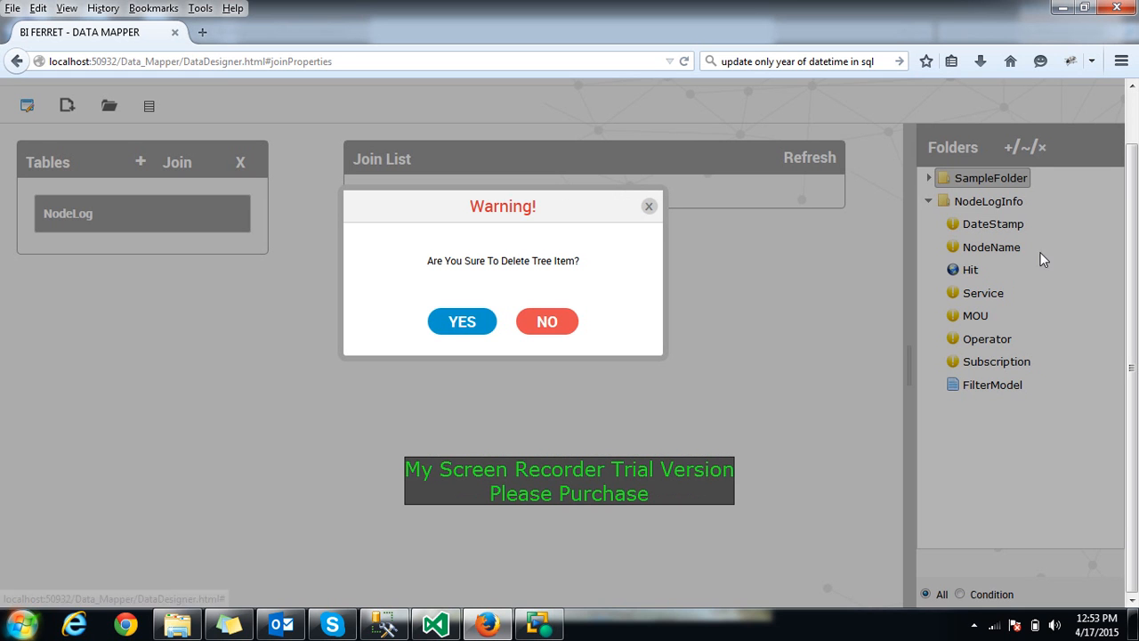
left_click(478, 318)
left_click(486, 327)
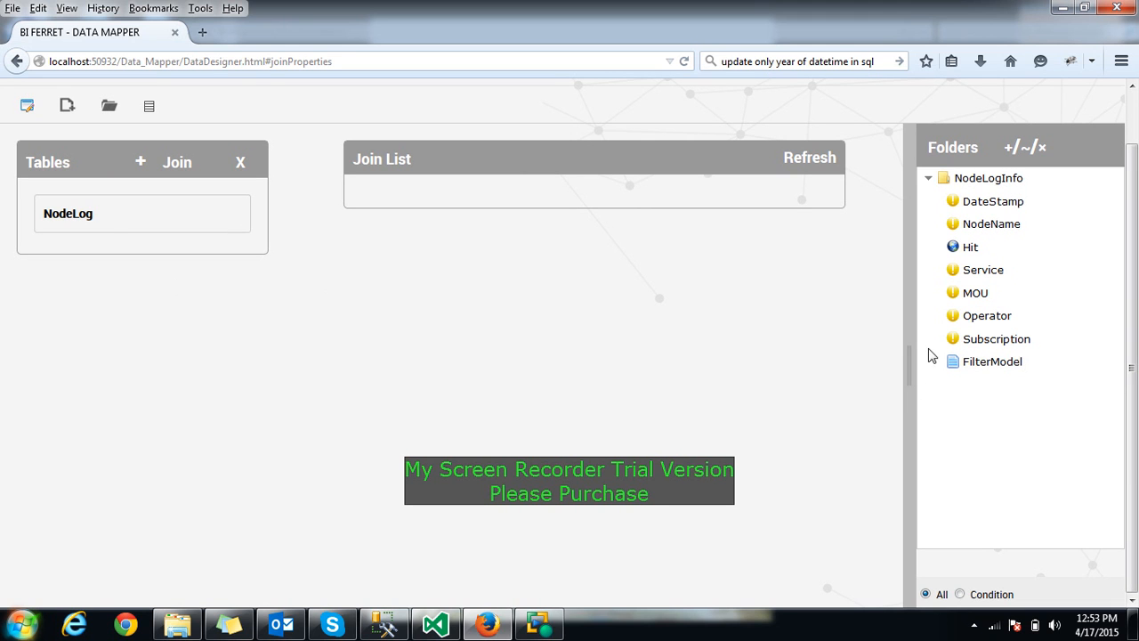
Add the Revenue_Log table to the project's table list
left_click(142, 165)
left_click(430, 232)
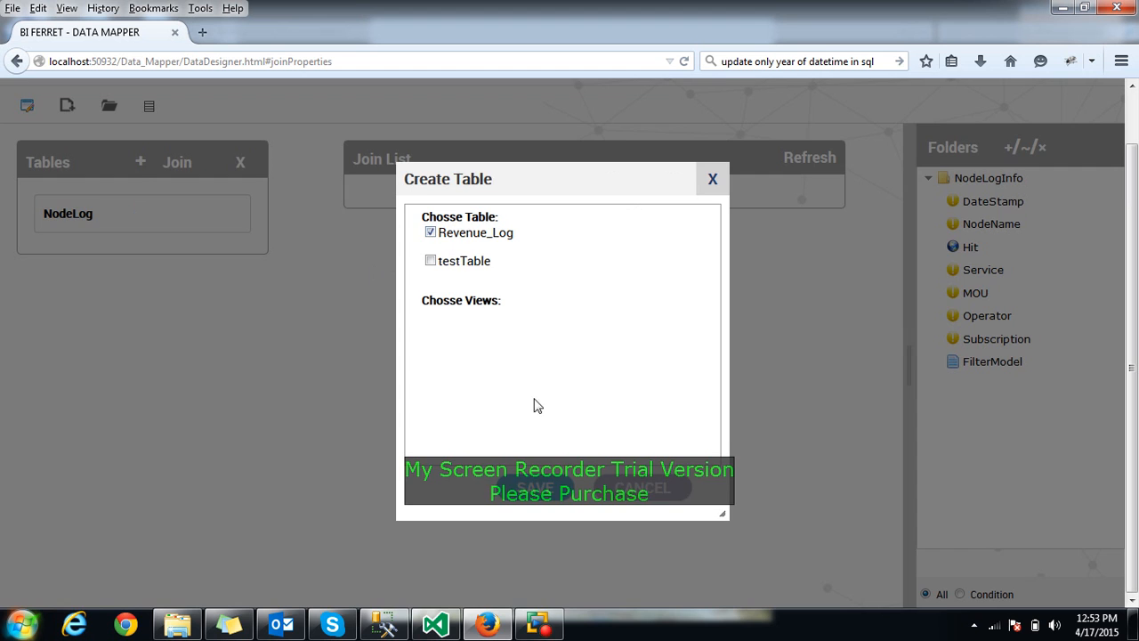
left_click(535, 488)
left_click(483, 321)
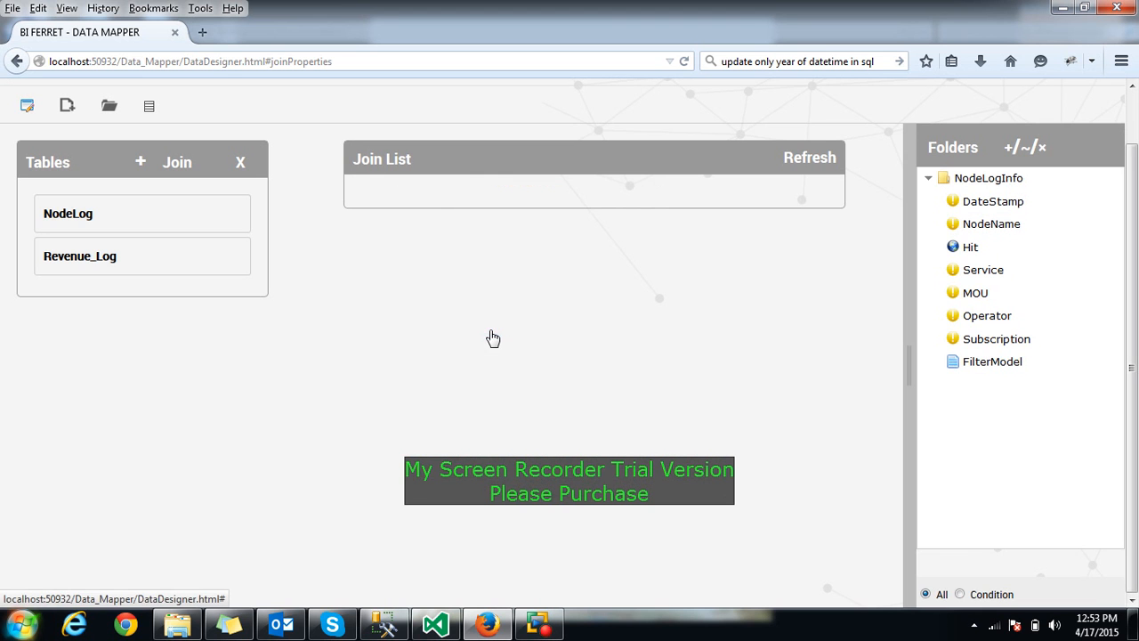
Turn Revenue_Log into a data-model folder beside NodeLogInfo
left_click_drag(109, 256, 1004, 449)
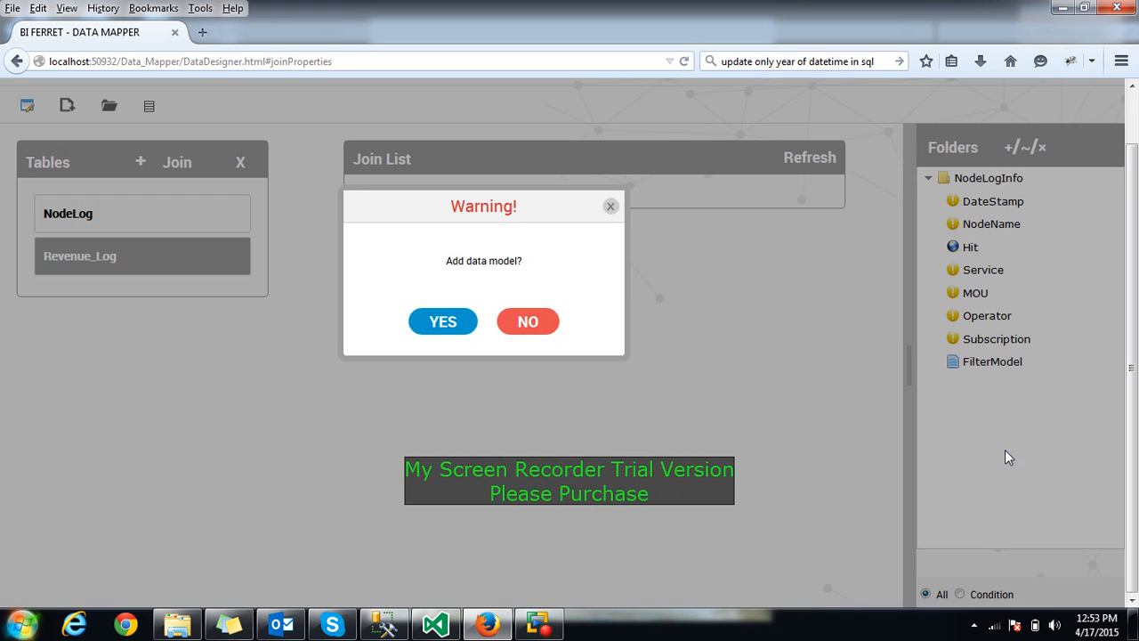
left_click(433, 328)
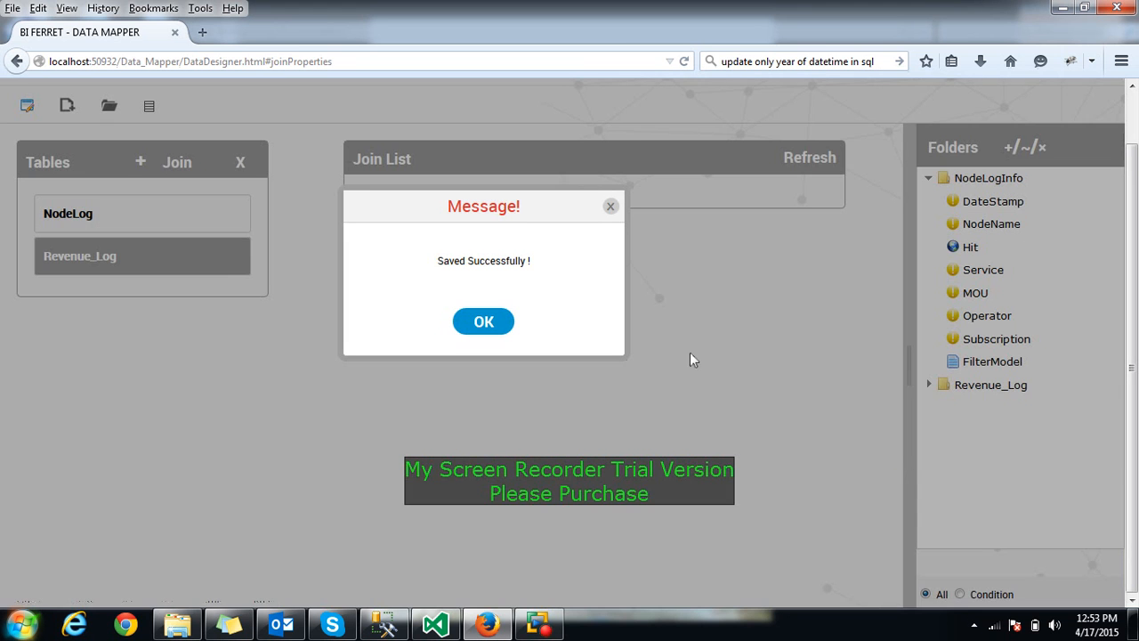
left_click(490, 325)
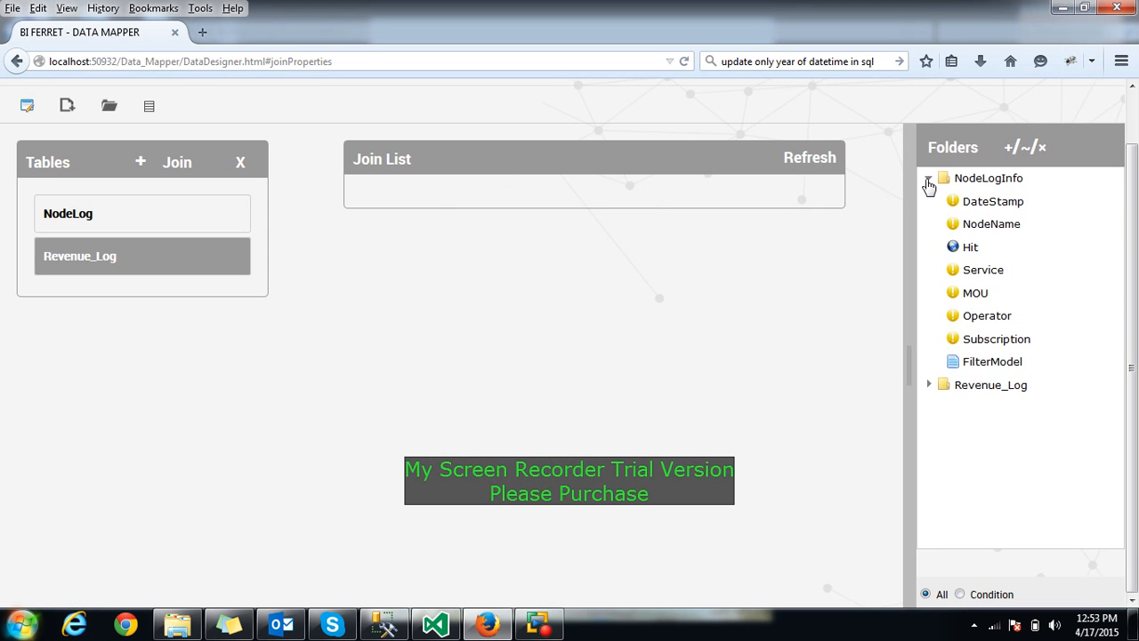
left_click(928, 178)
Create a new folder named CustomizedData and save it
left_click(929, 202)
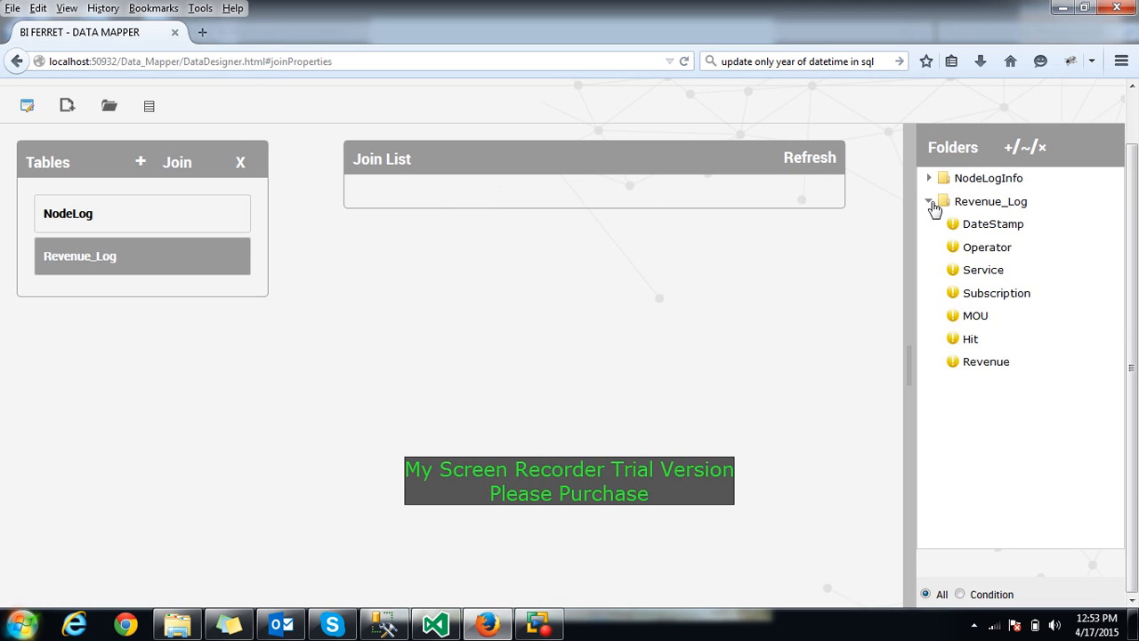
left_click(931, 203)
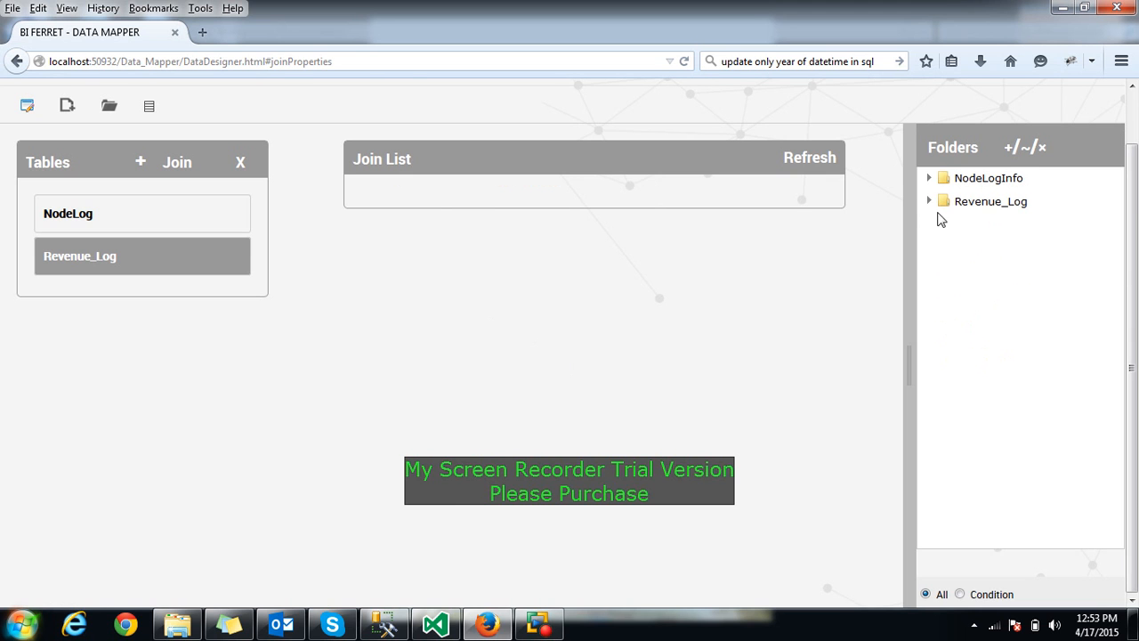
left_click(1008, 161)
left_click(553, 193)
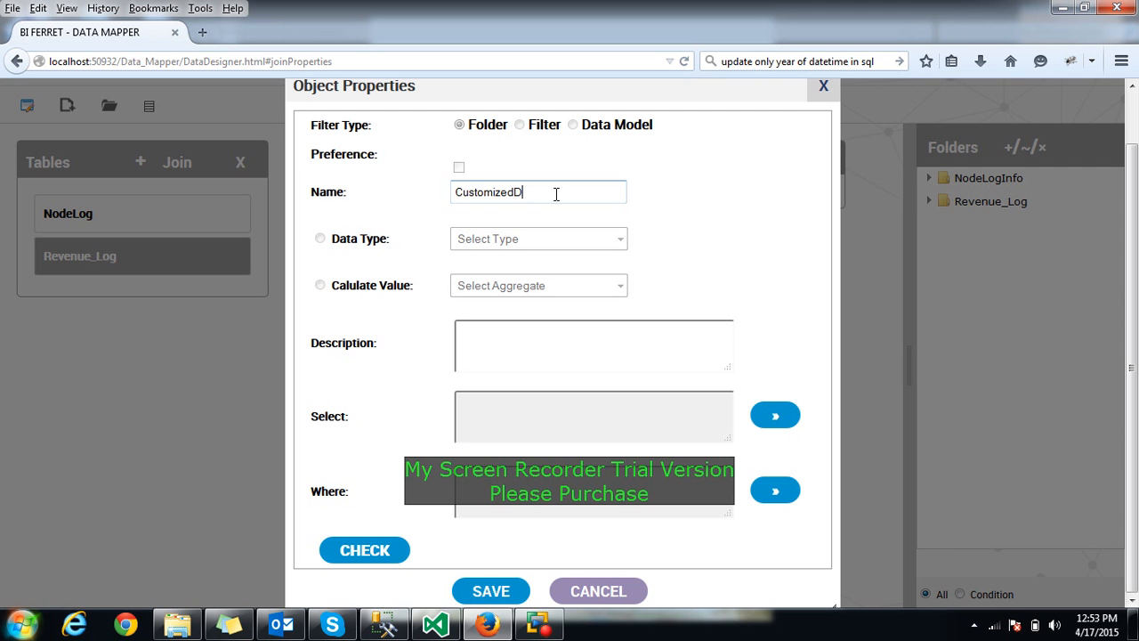
left_click(487, 591)
left_click(478, 313)
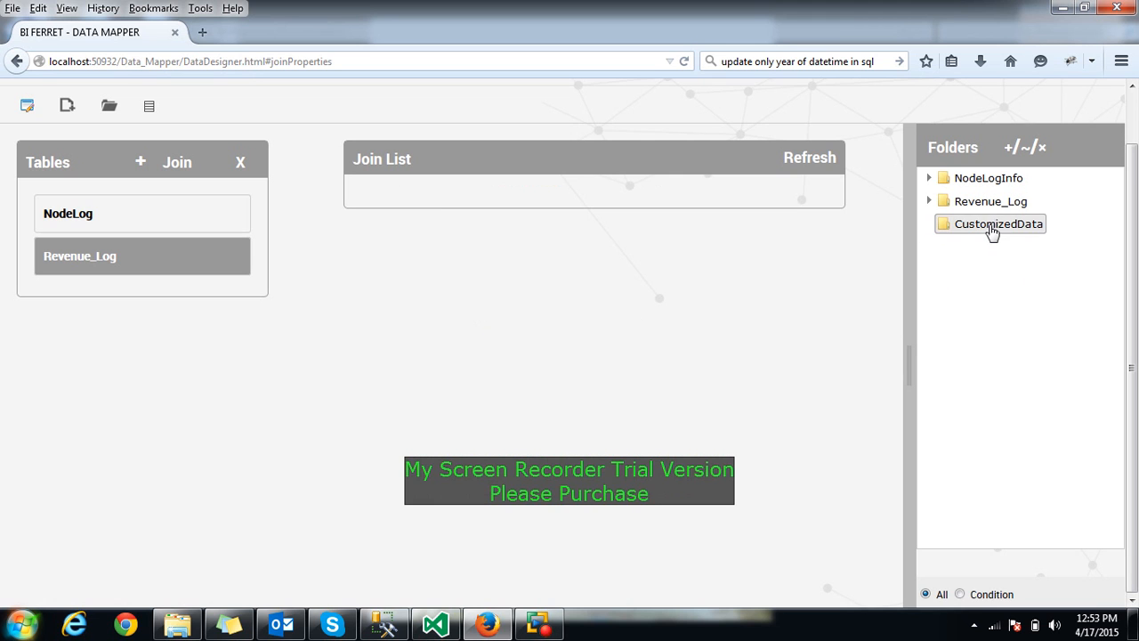
Check the Revenue_Log and NodeLogInfo contents, then select CustomizedData
left_click(929, 201)
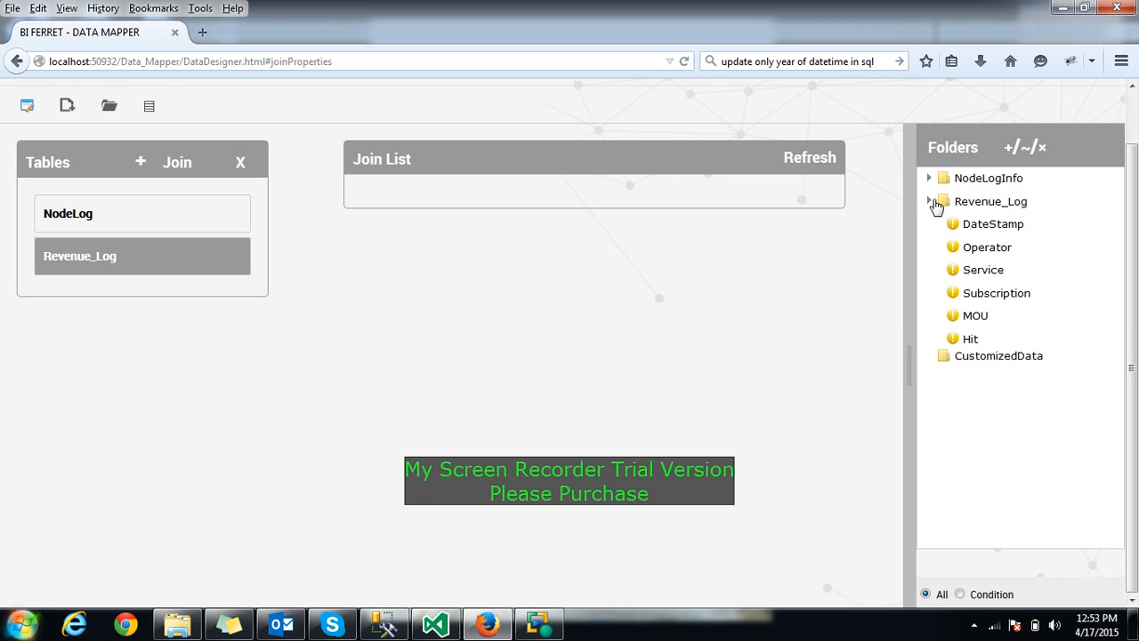
left_click(930, 179)
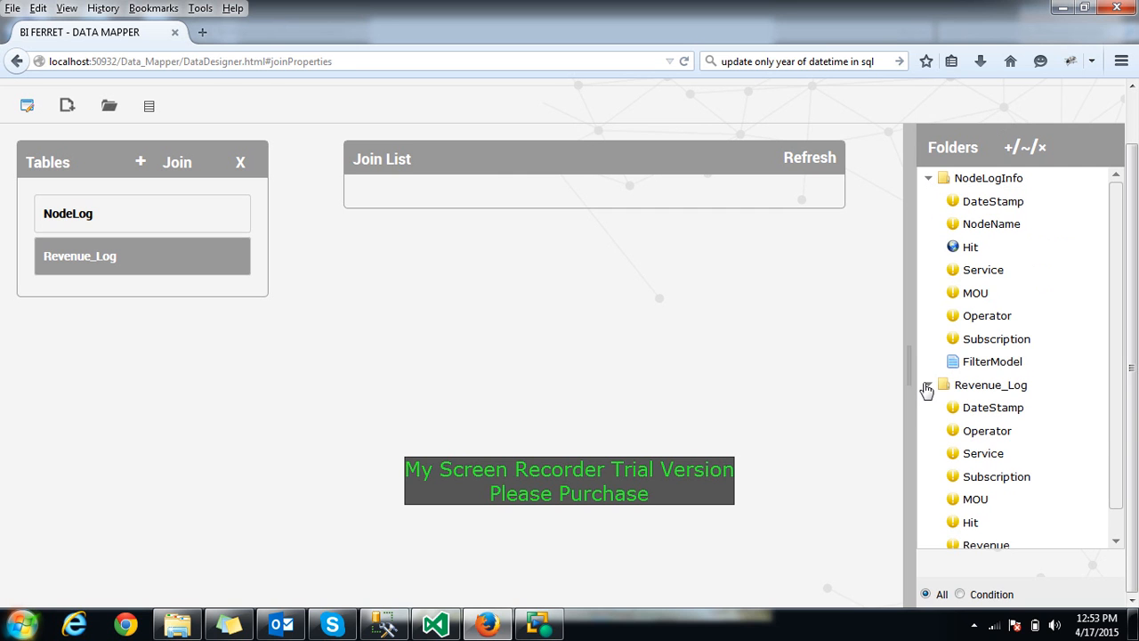
left_click(927, 387)
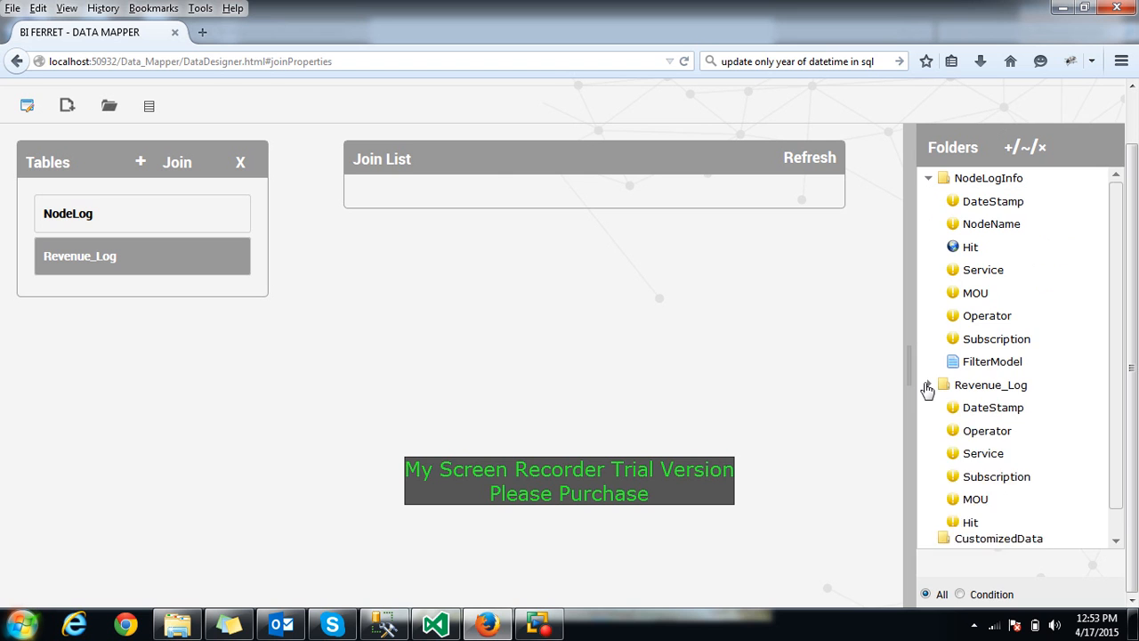
left_click(928, 178)
left_click(969, 228)
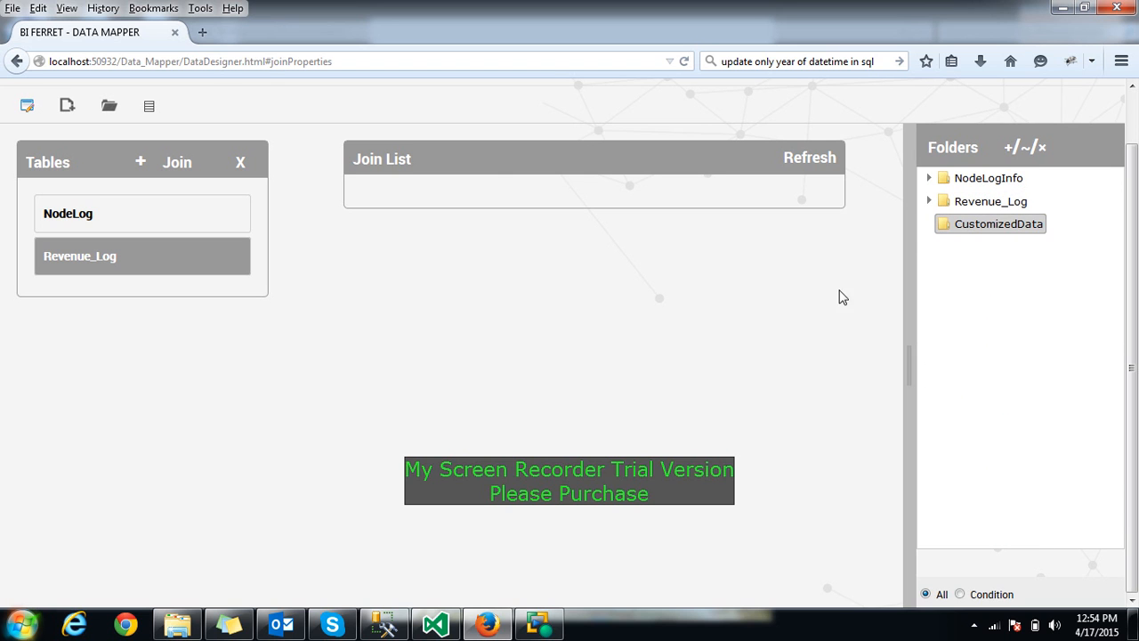
Start a new CustomizedData object named CustomizedDateVal and open its Select expression builder
left_click(1007, 149)
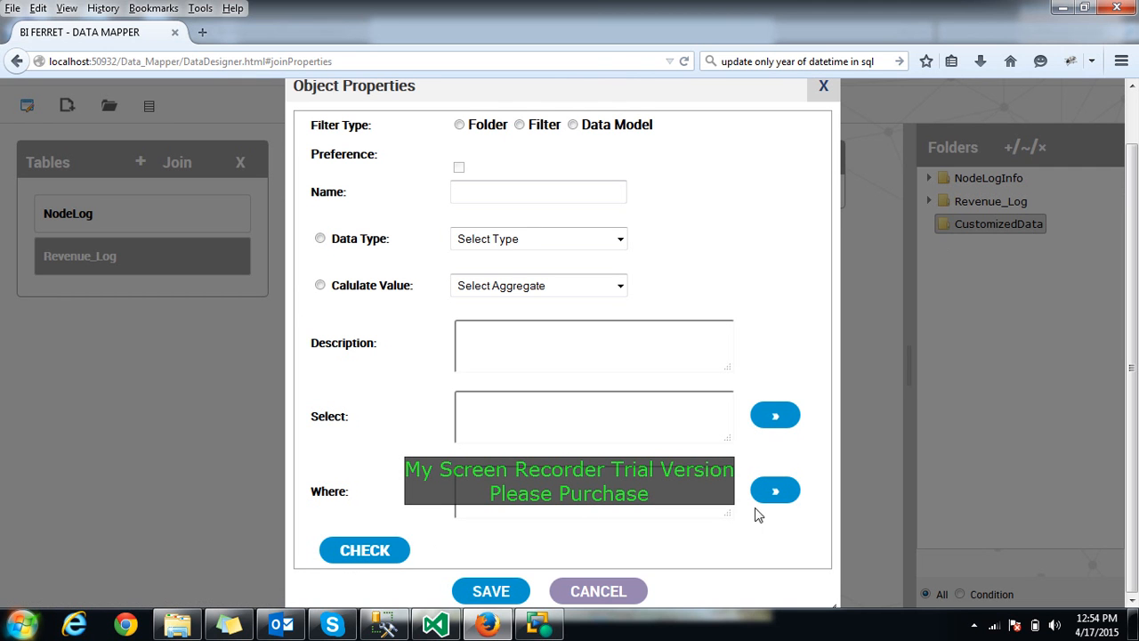
left_click(478, 187)
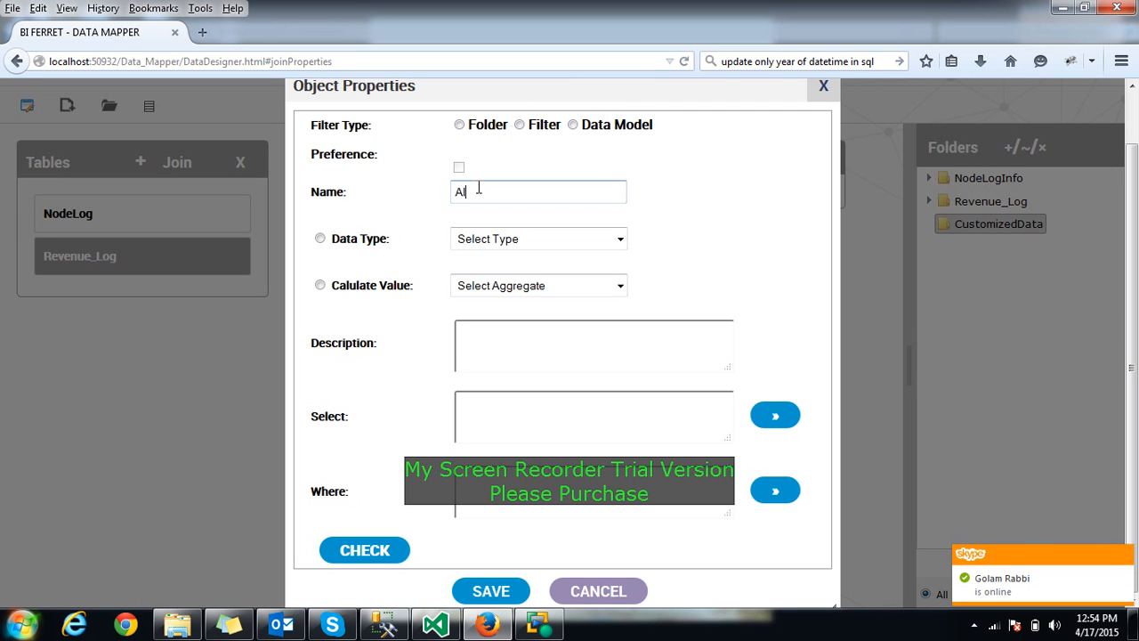
key("BackSpace")
key("BackSpace")
type("C")
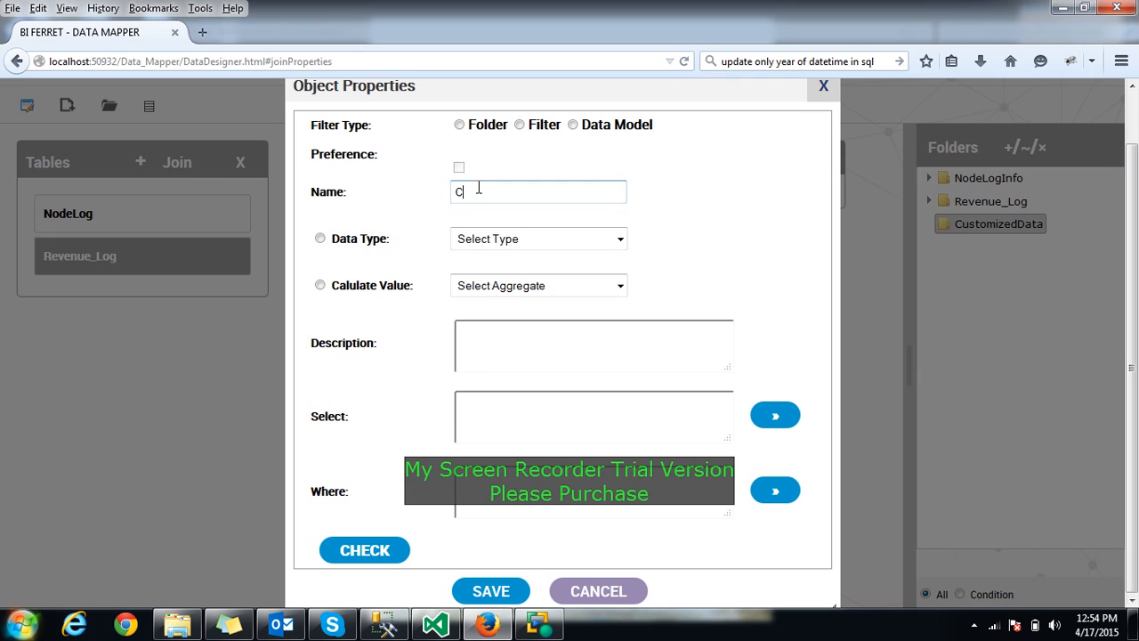
type("ustom")
type("ized")
type("DA")
type("V")
key("BackSpace")
type("DAateVAl")
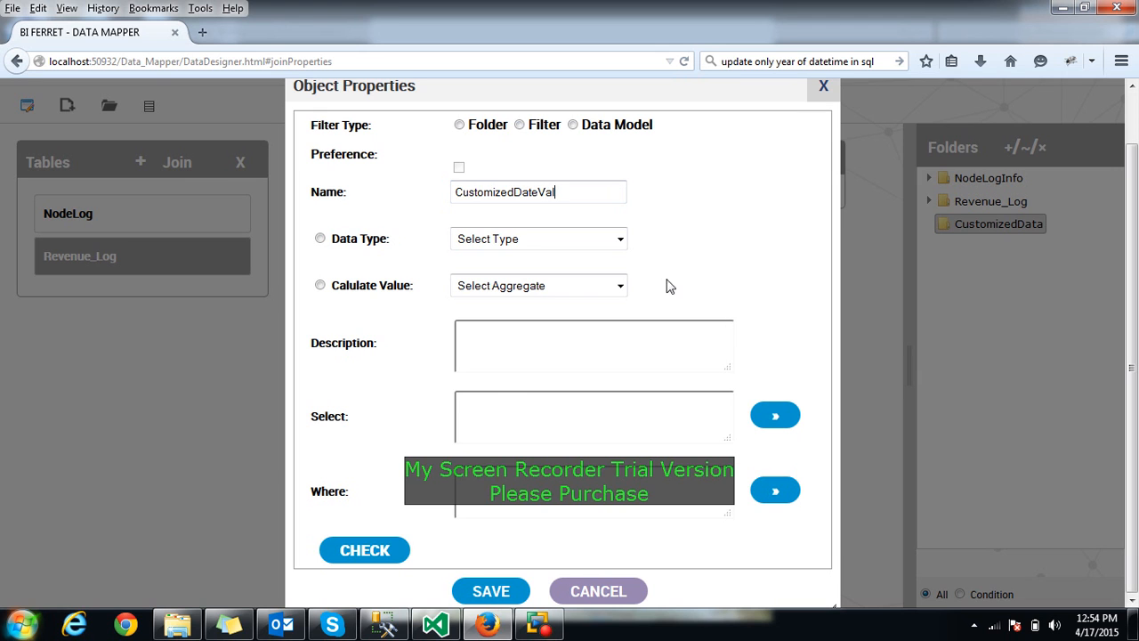
left_click(773, 416)
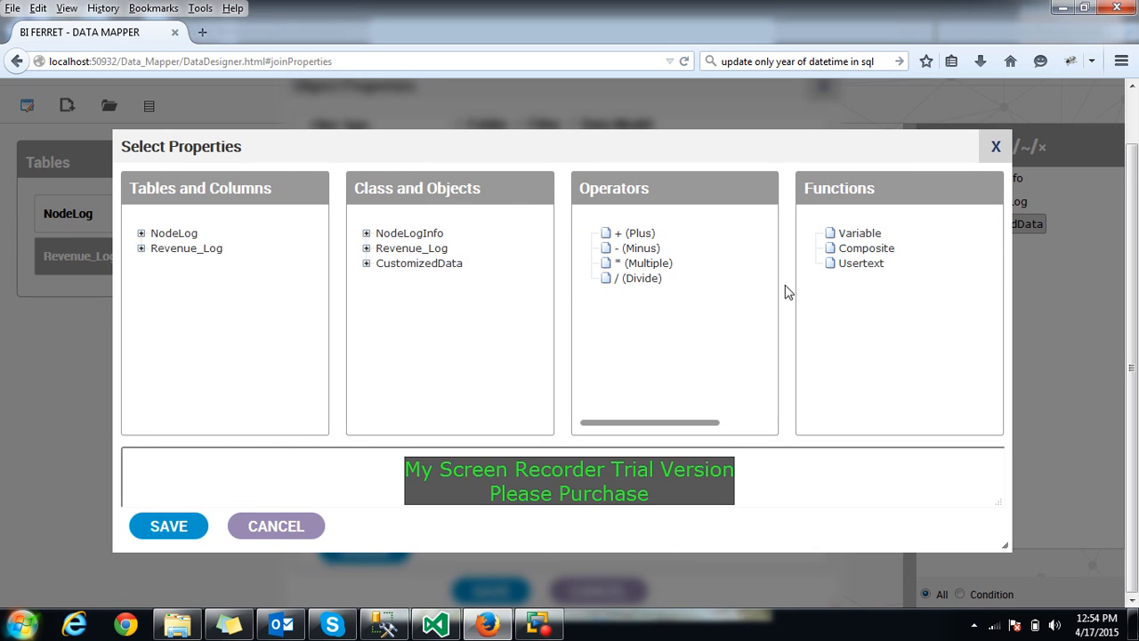
left_click(852, 253)
left_click(214, 460)
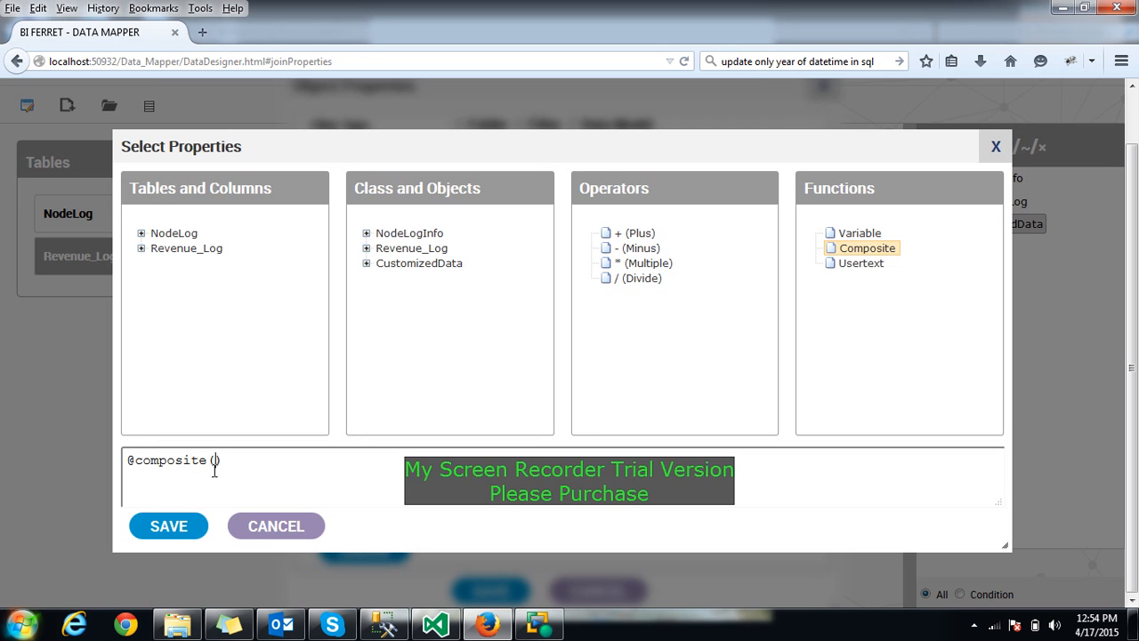
left_click(141, 234)
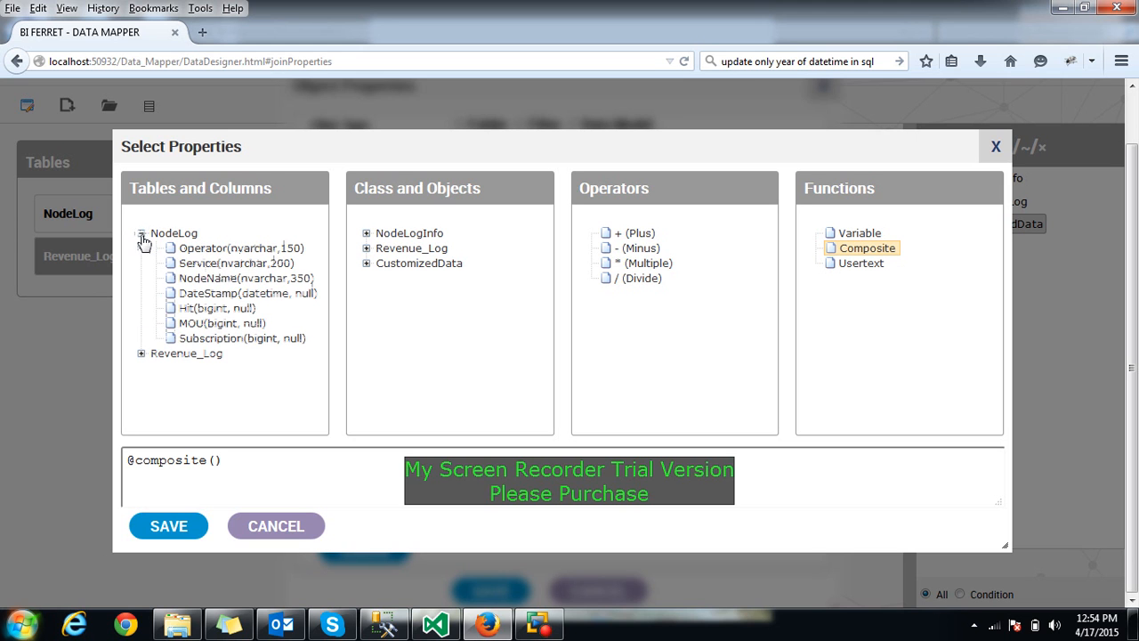
left_click(204, 326)
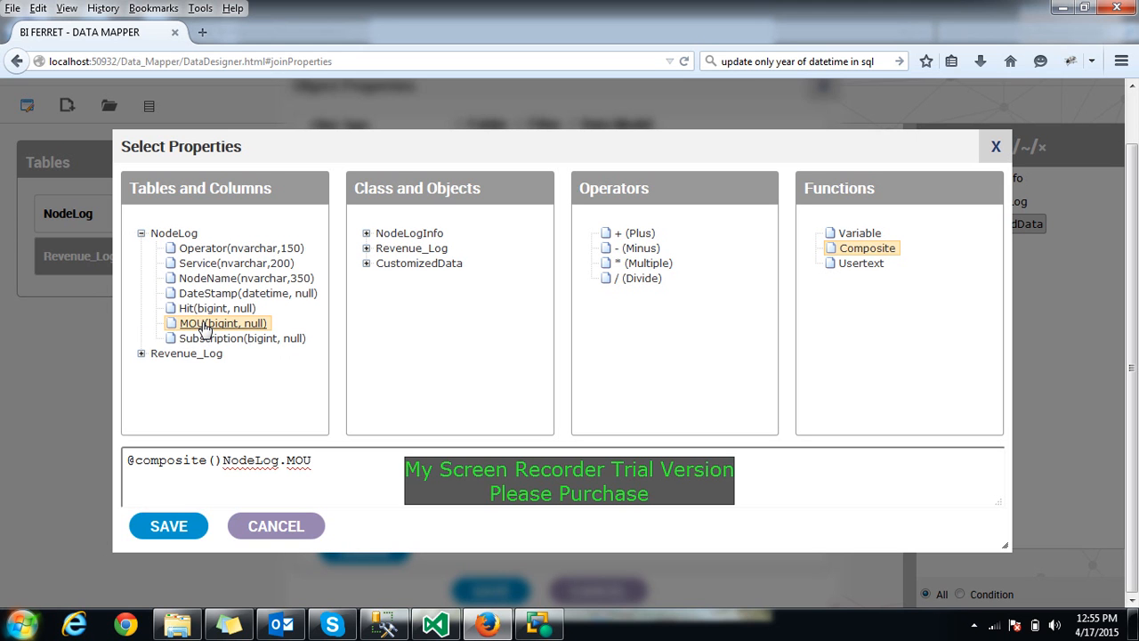
left_click_drag(224, 460, 343, 467)
key("ctrl+c")
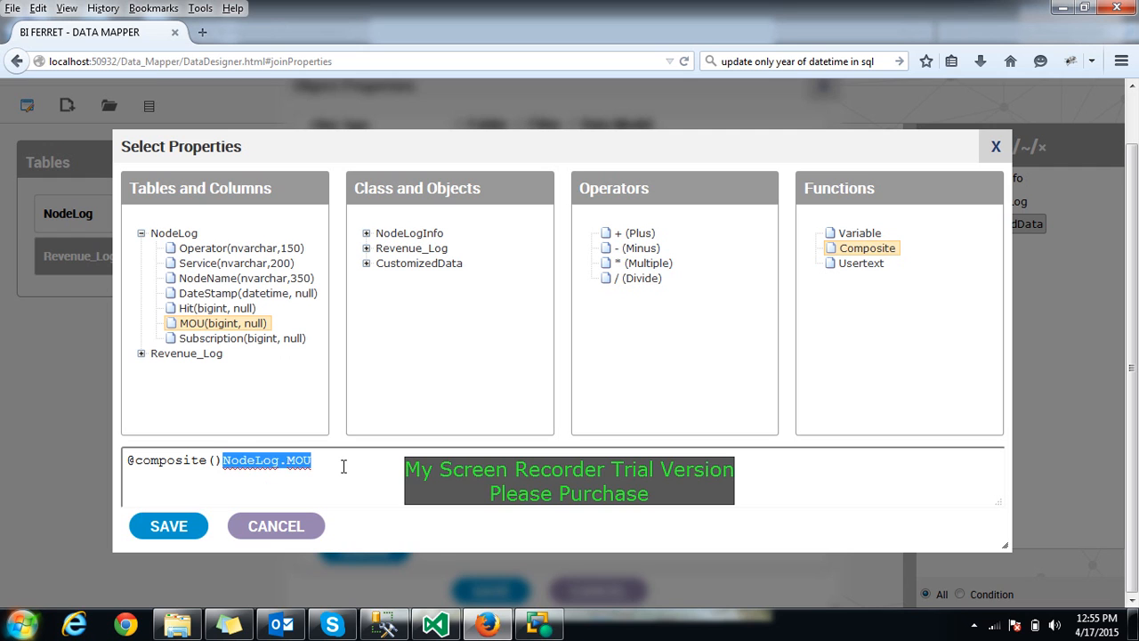
key("Delete")
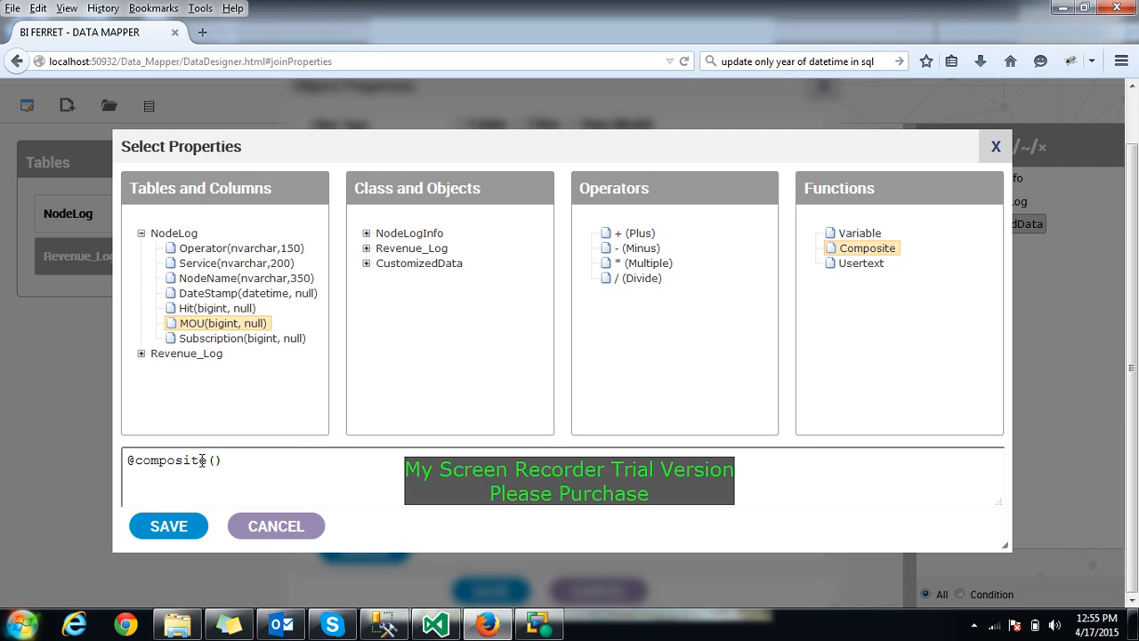
key("ctrl+v")
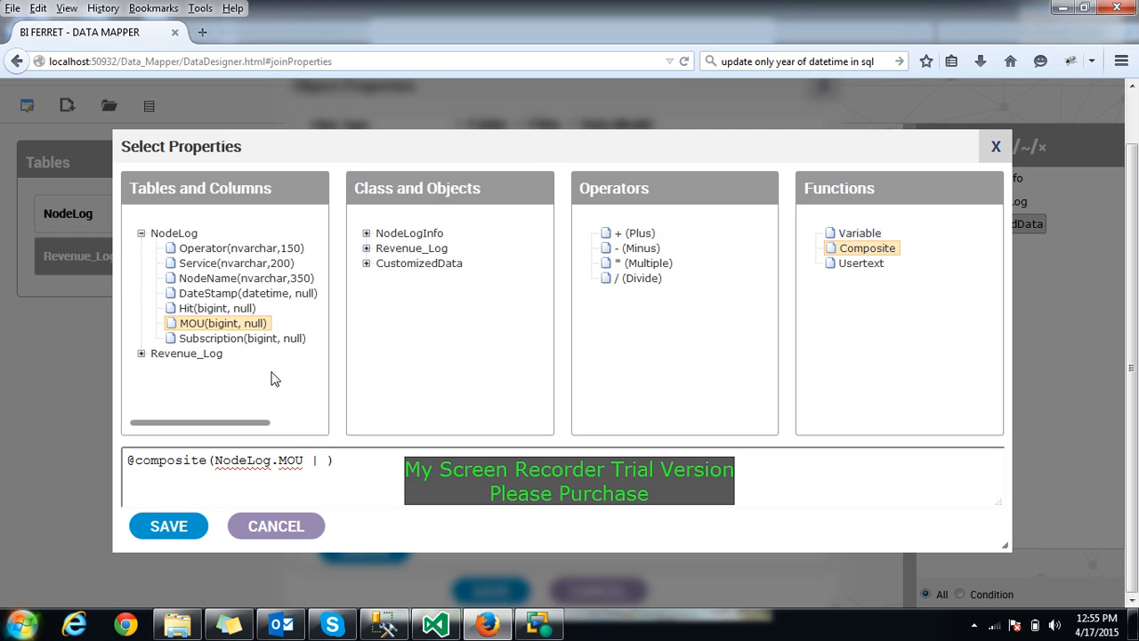
Add Revenue_Log.MOU as the composite's second part and accept the expression
left_click(141, 355)
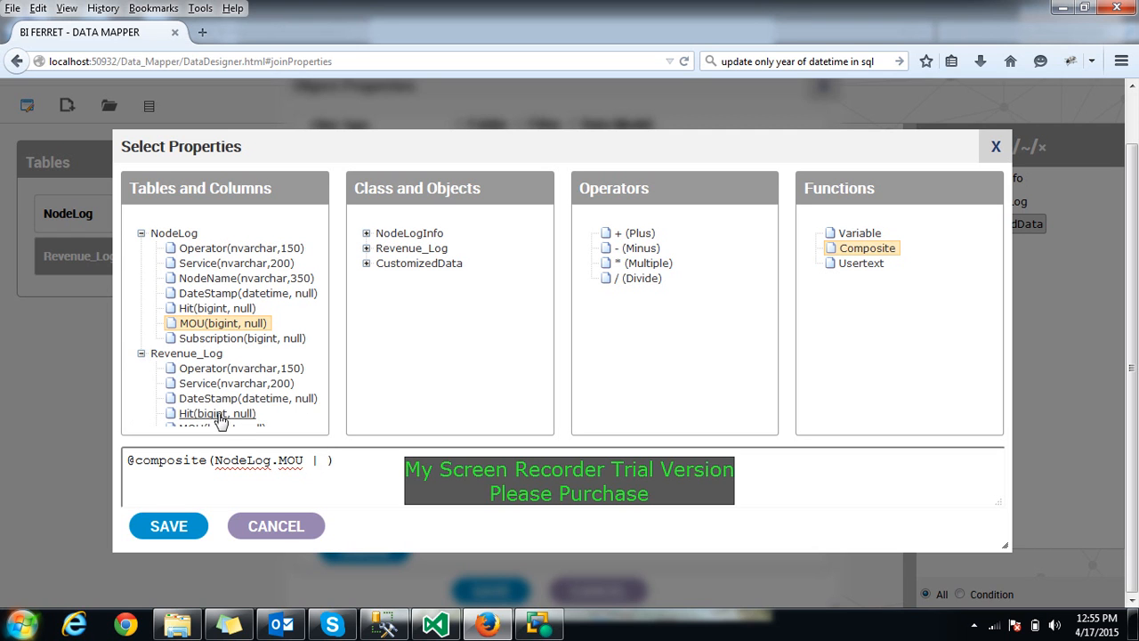
left_click(140, 234)
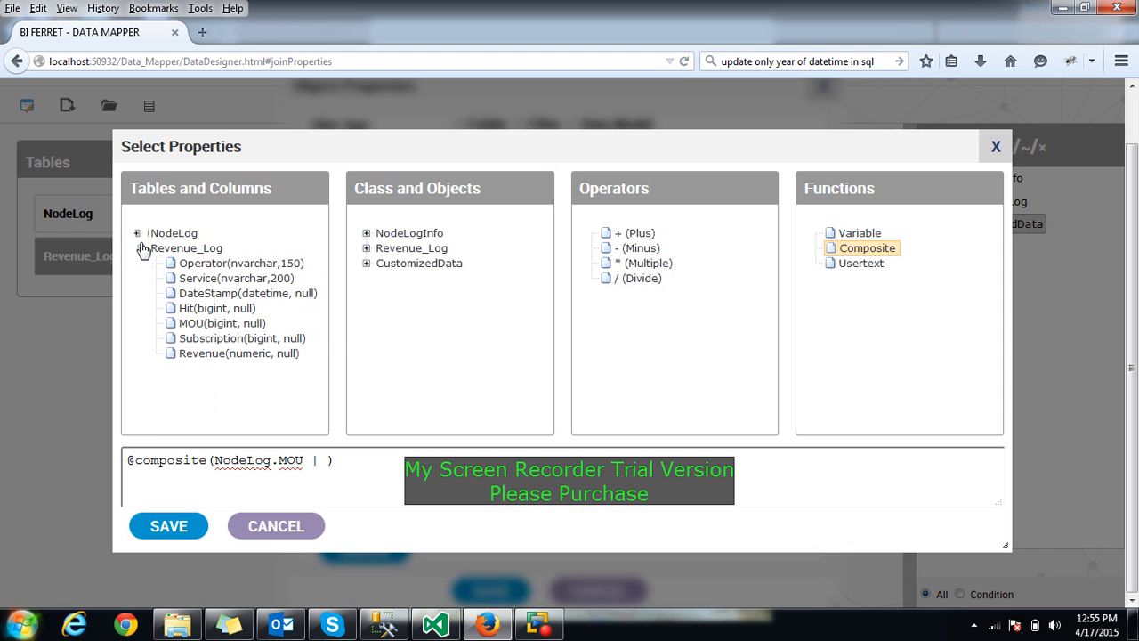
left_click(213, 323)
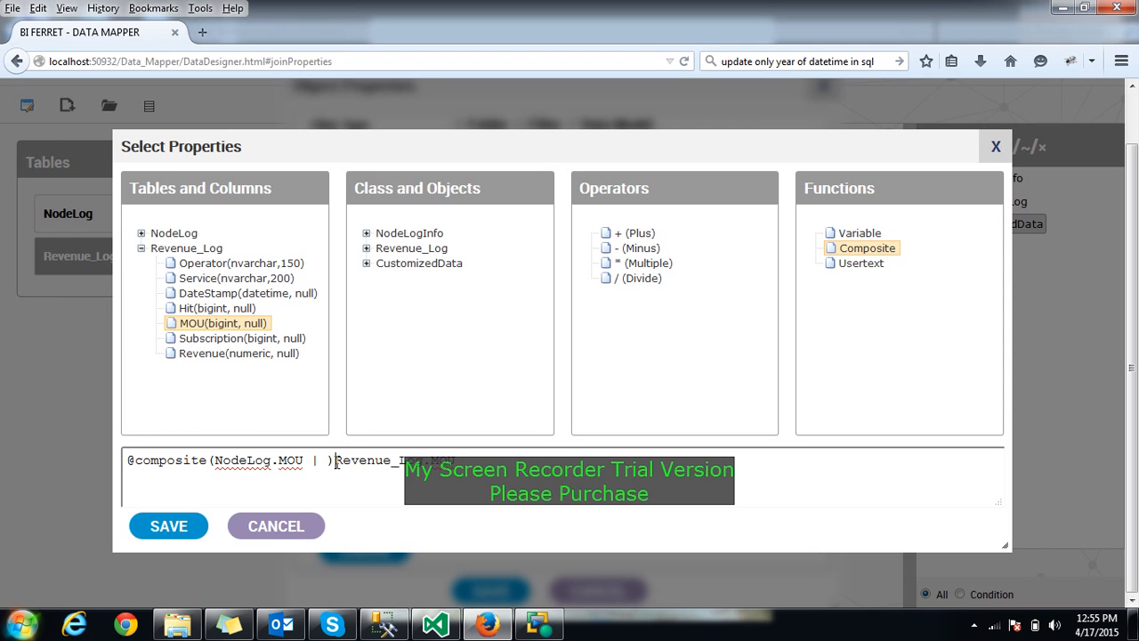
left_click_drag(334, 460, 570, 462)
key("ctrl+c")
key("BackSpace")
key("ctrl+v")
left_click(169, 526)
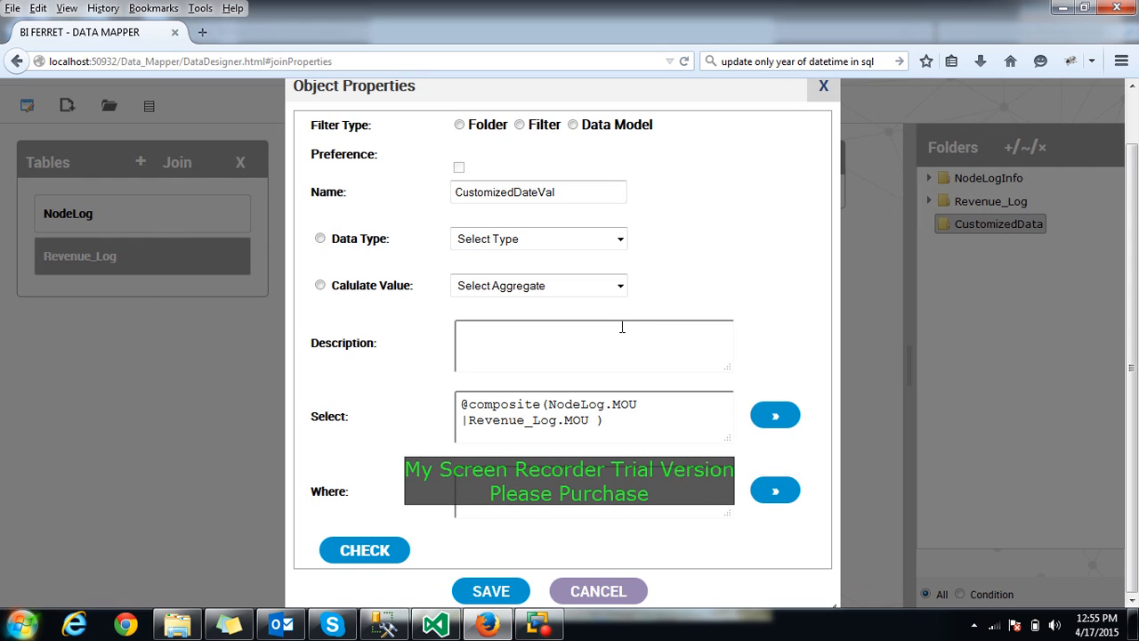
Rename the object to CustomizedMOU and save it
left_click_drag(515, 193, 568, 193)
type("MO")
left_click(501, 589)
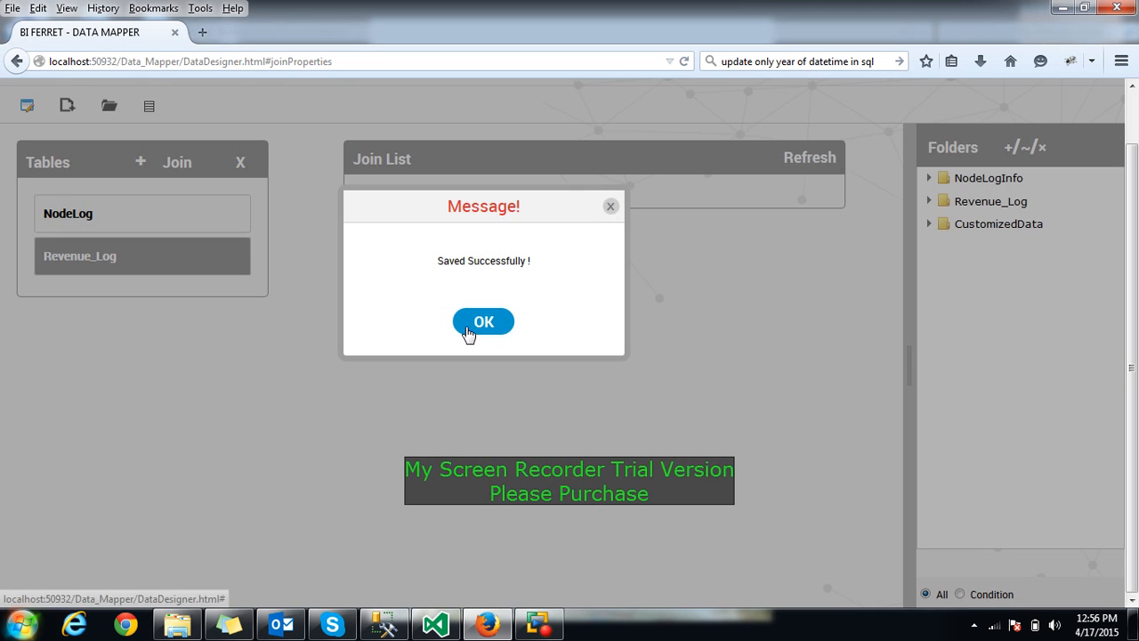
left_click(464, 327)
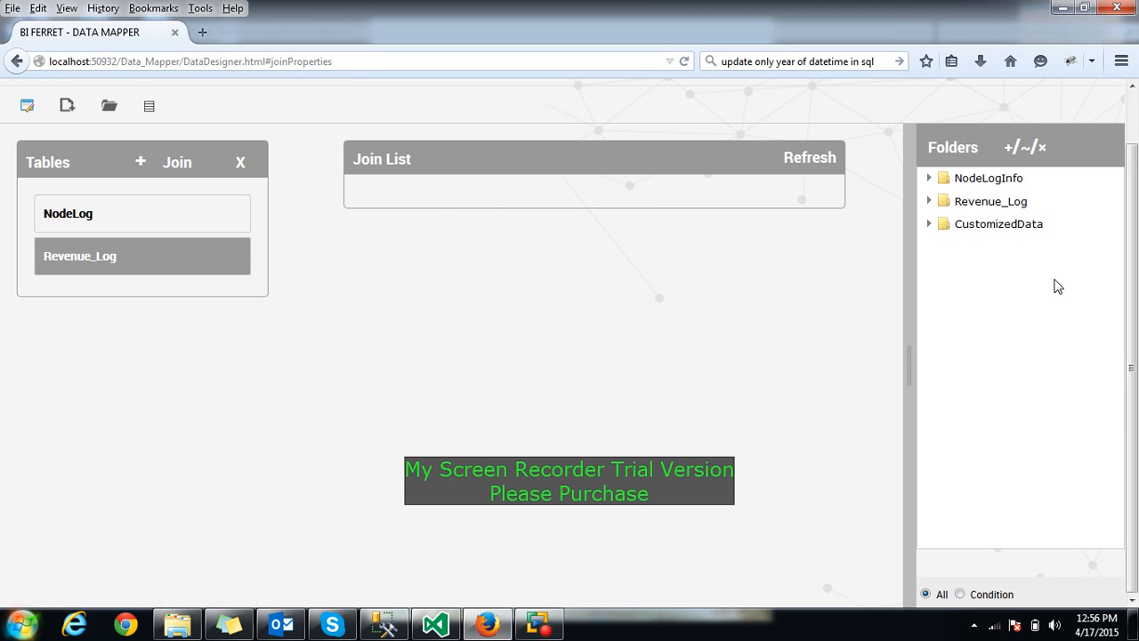
Expand the three folders to confirm CustomizedMOU is listed, then collapse them
left_click(930, 224)
left_click(929, 201)
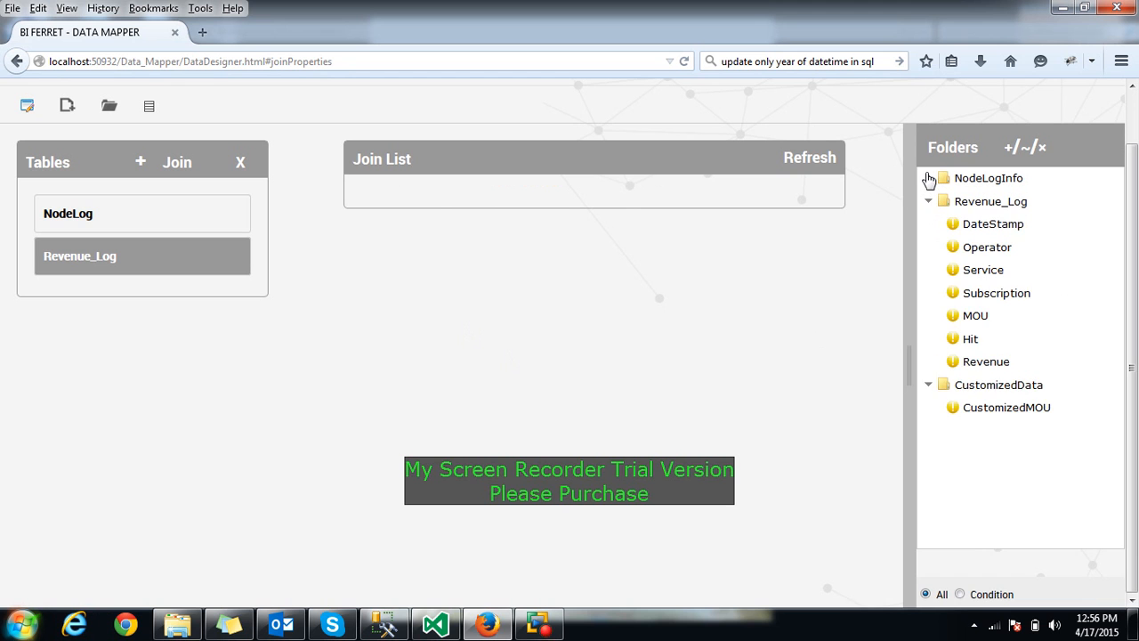
left_click(928, 178)
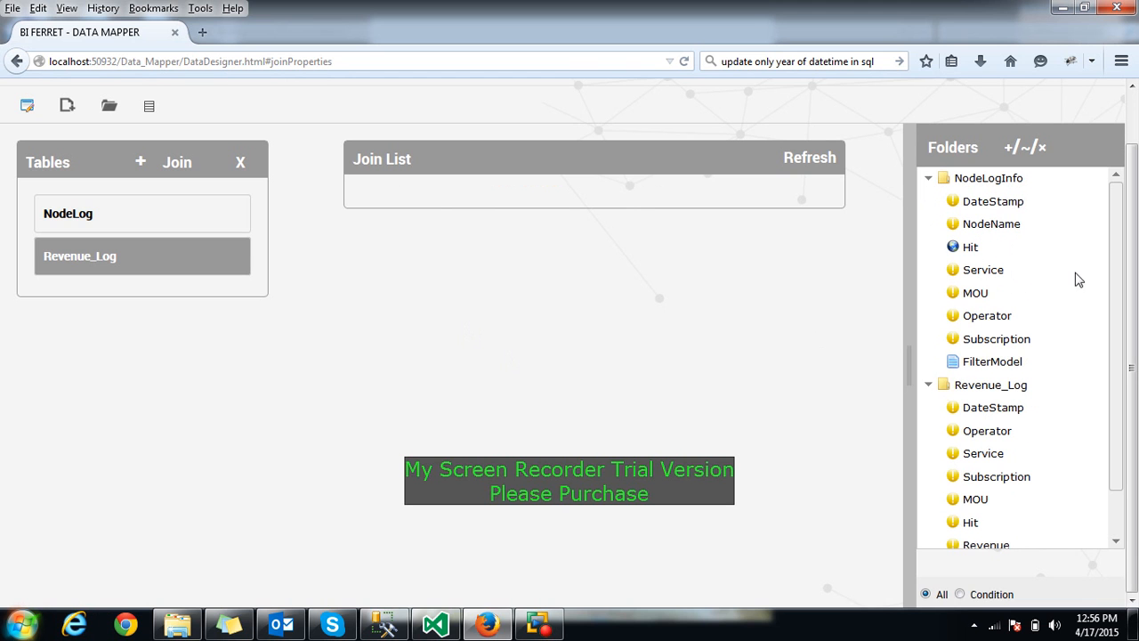
left_click_drag(1112, 272, 1118, 339)
left_click(1004, 538)
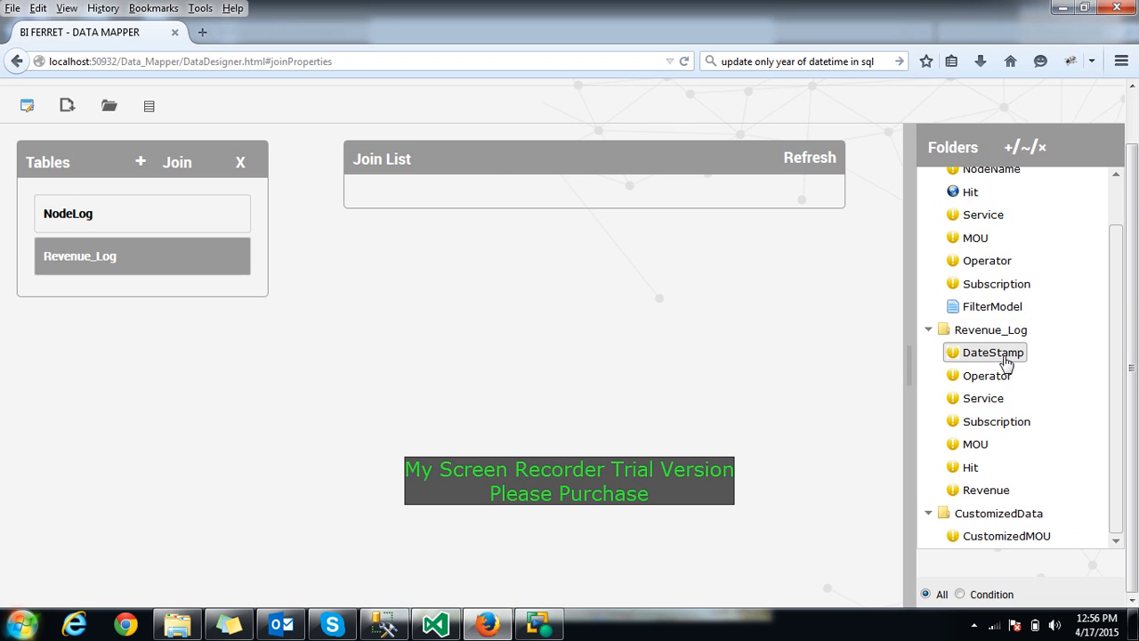
left_click(932, 335)
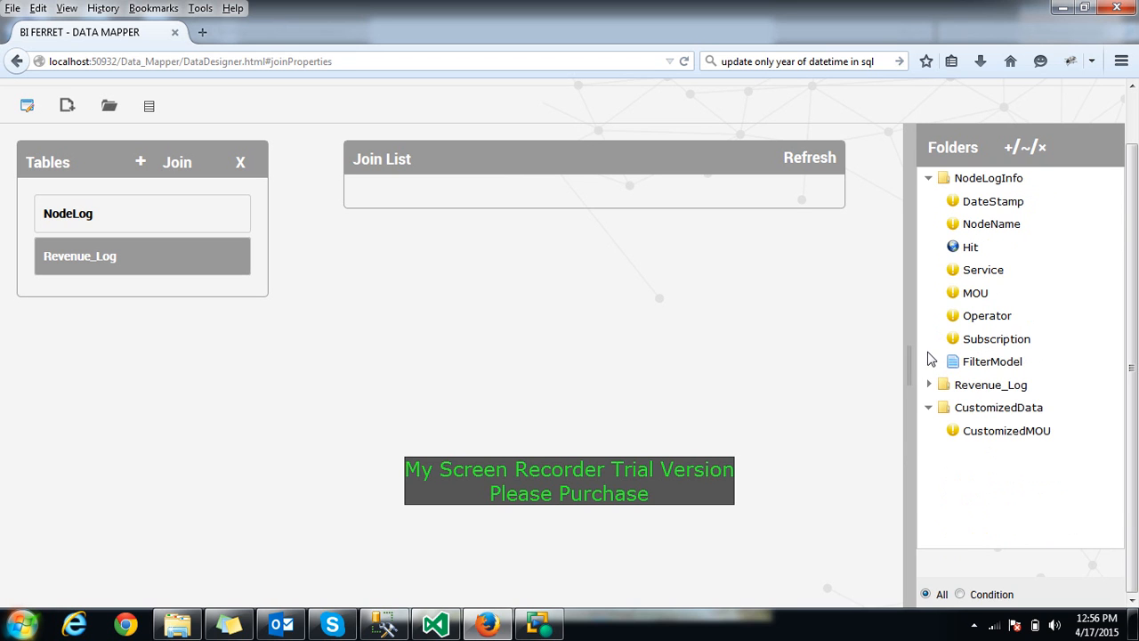
left_click(929, 180)
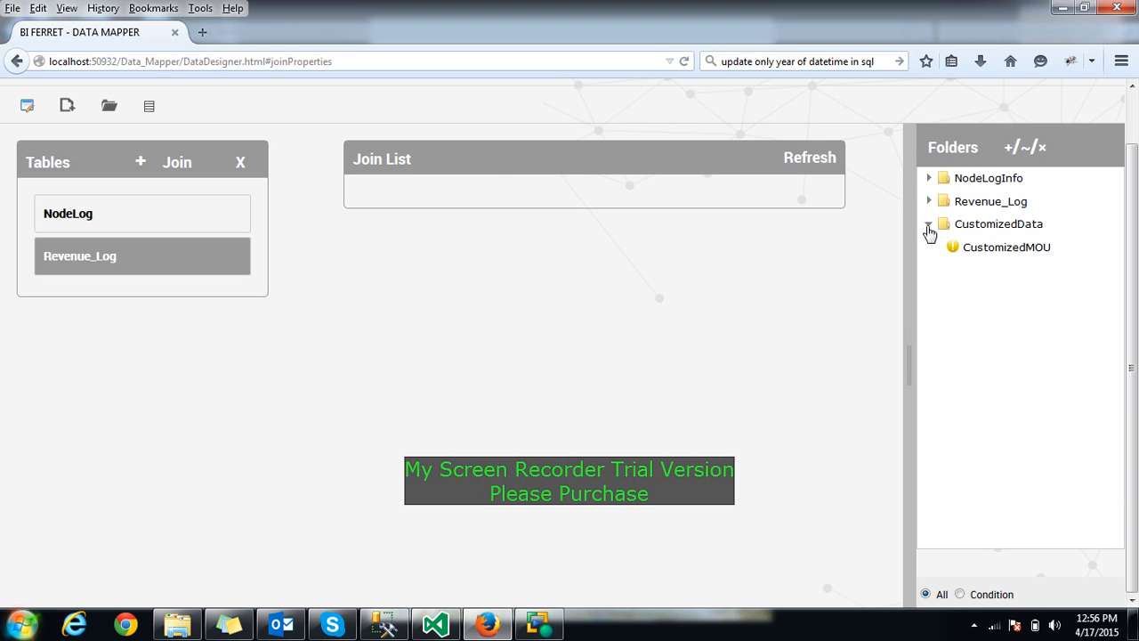
left_click(928, 226)
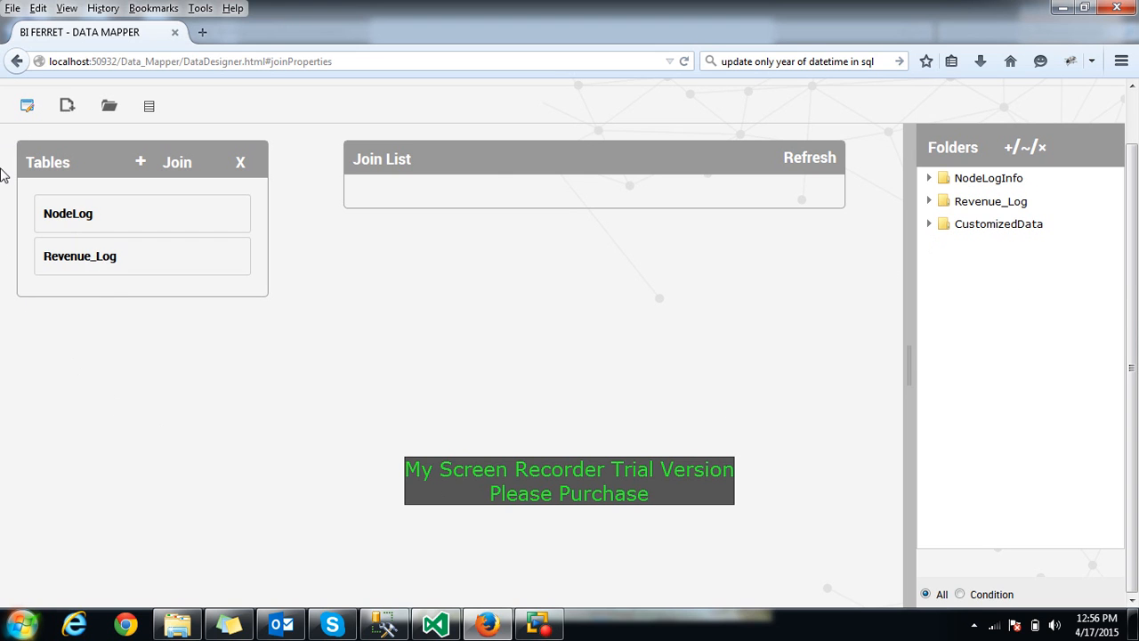
Check the connection string's server name, cancel without changes, and start a new project
left_click(28, 107)
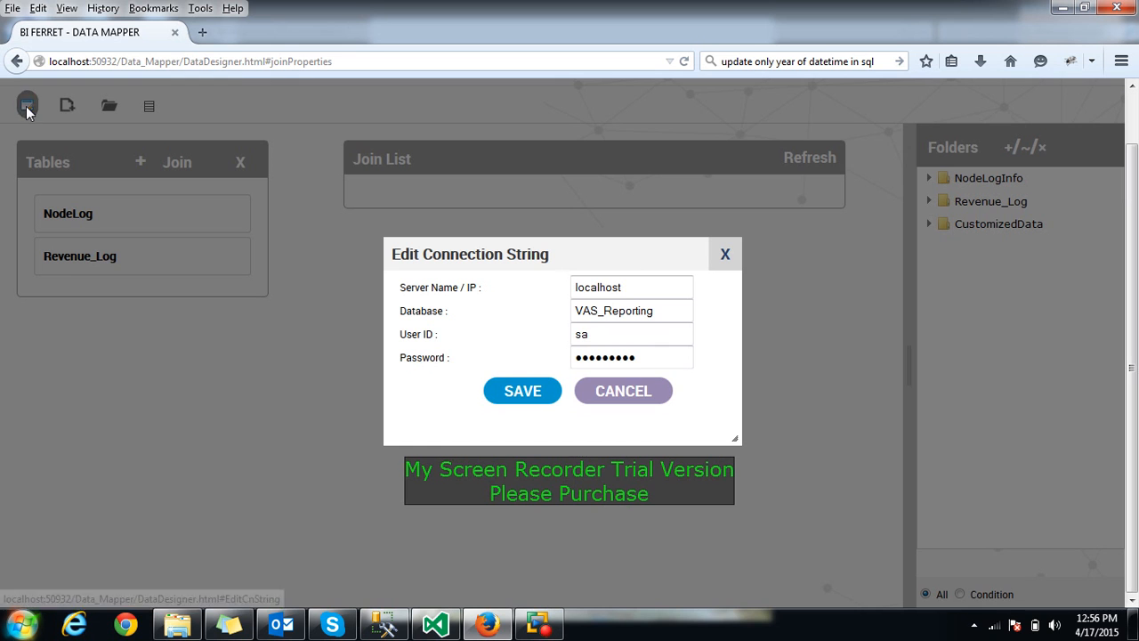
double_click(665, 288)
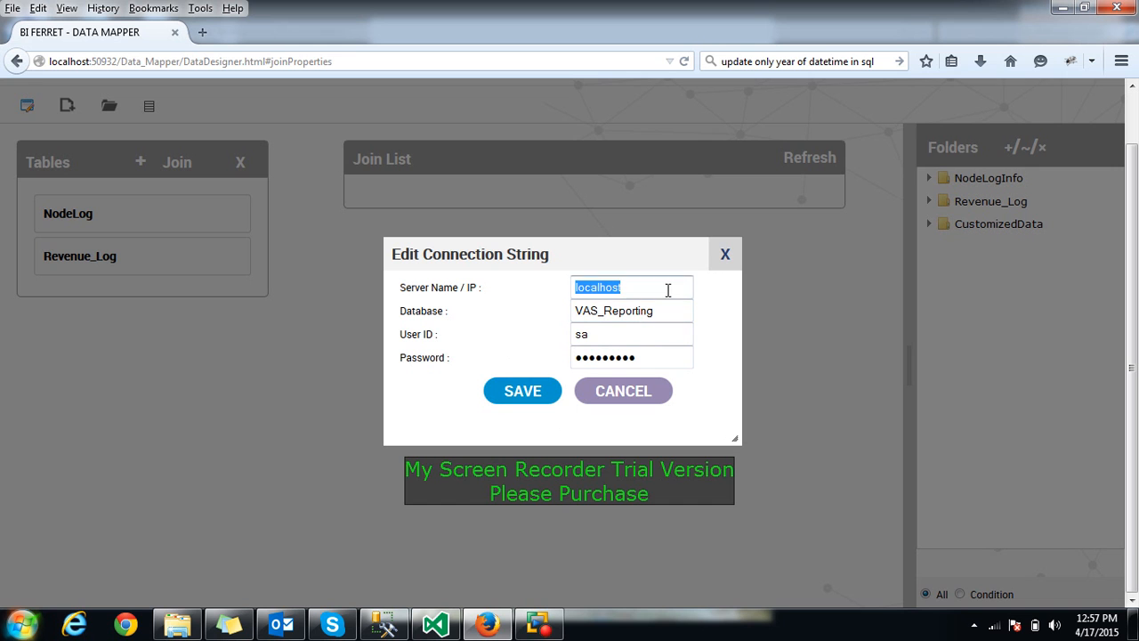
left_click(623, 392)
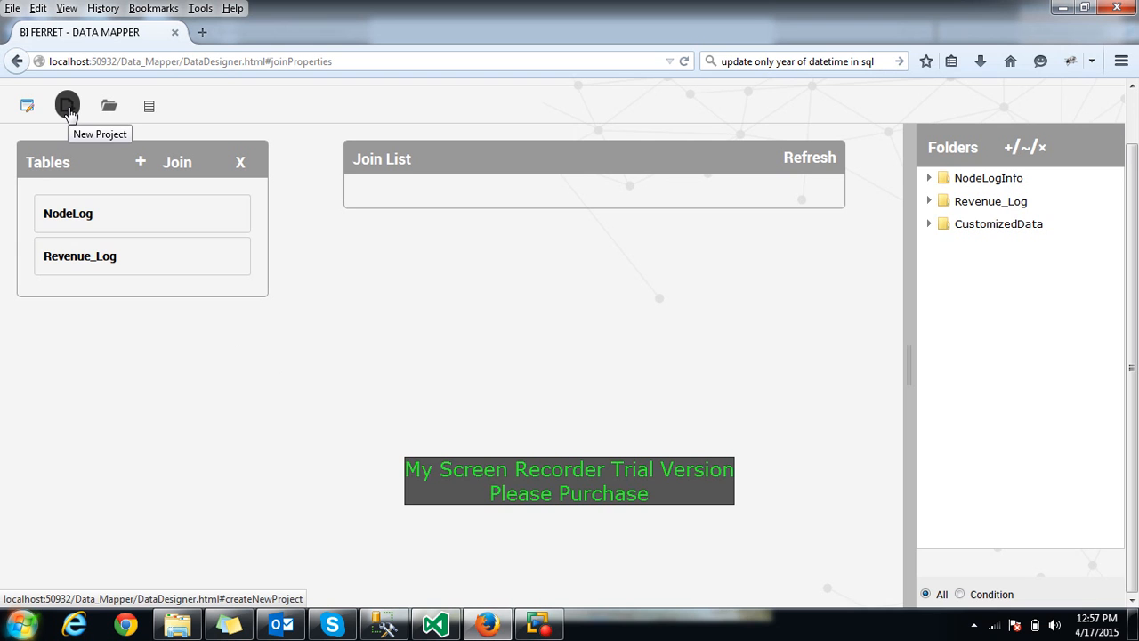
left_click(67, 106)
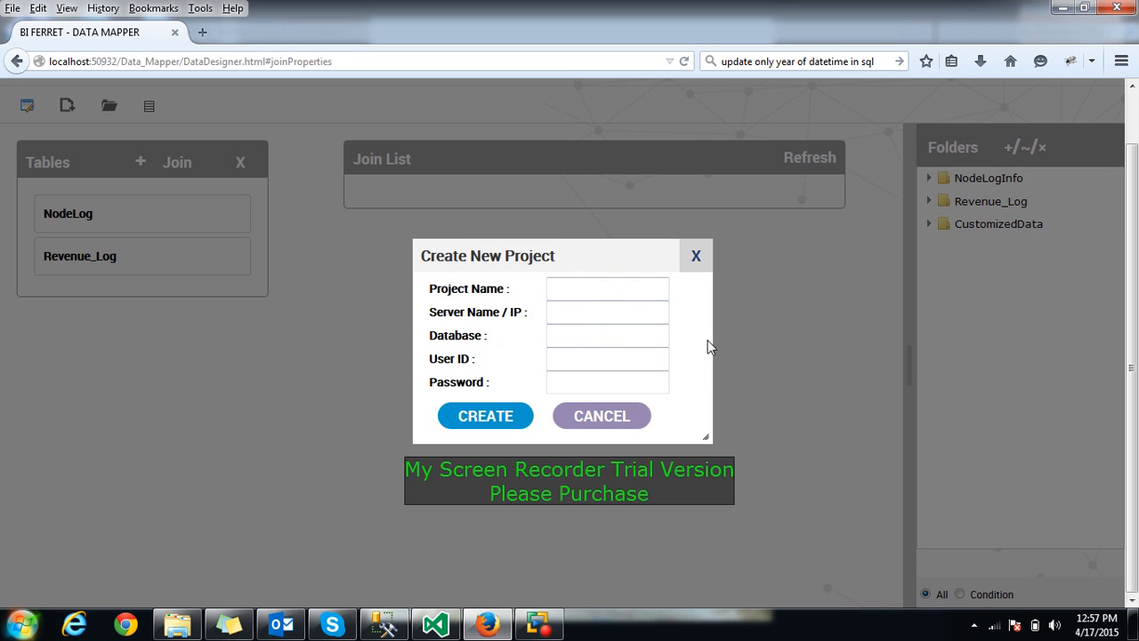
Dismiss Create New Project, browse the Select Project list, and close it unused
left_click(696, 258)
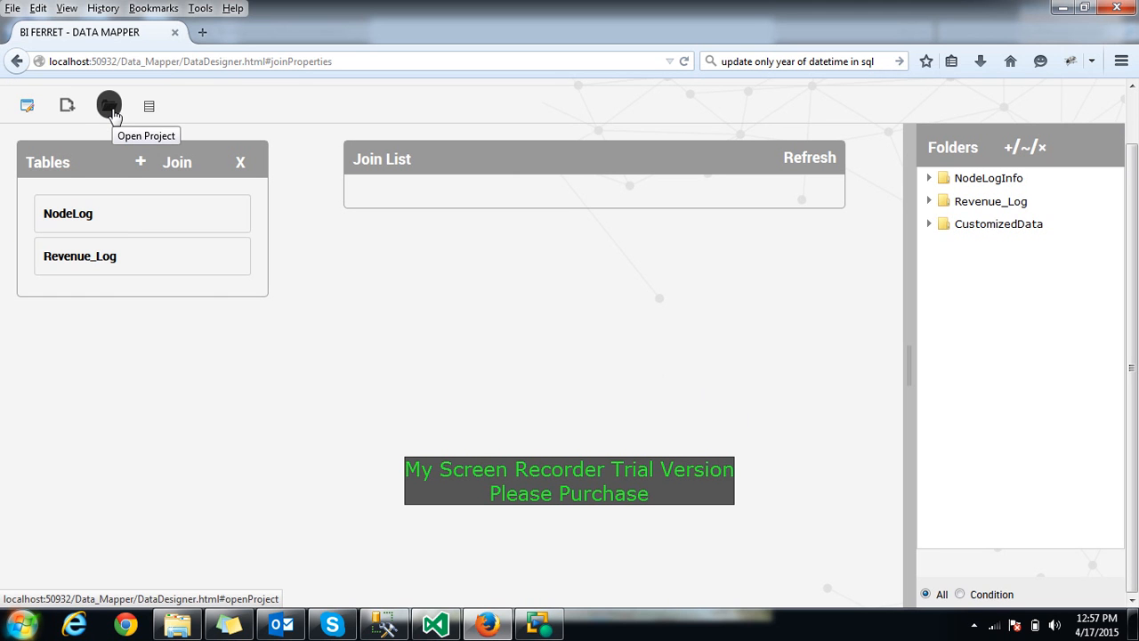
left_click(109, 105)
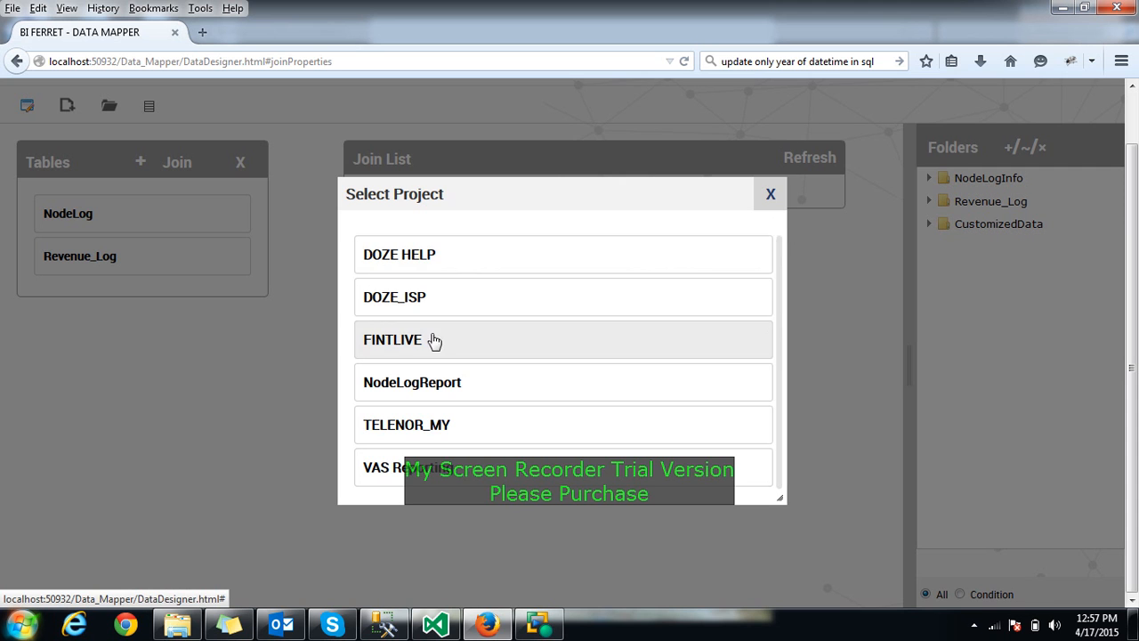
left_click(765, 197)
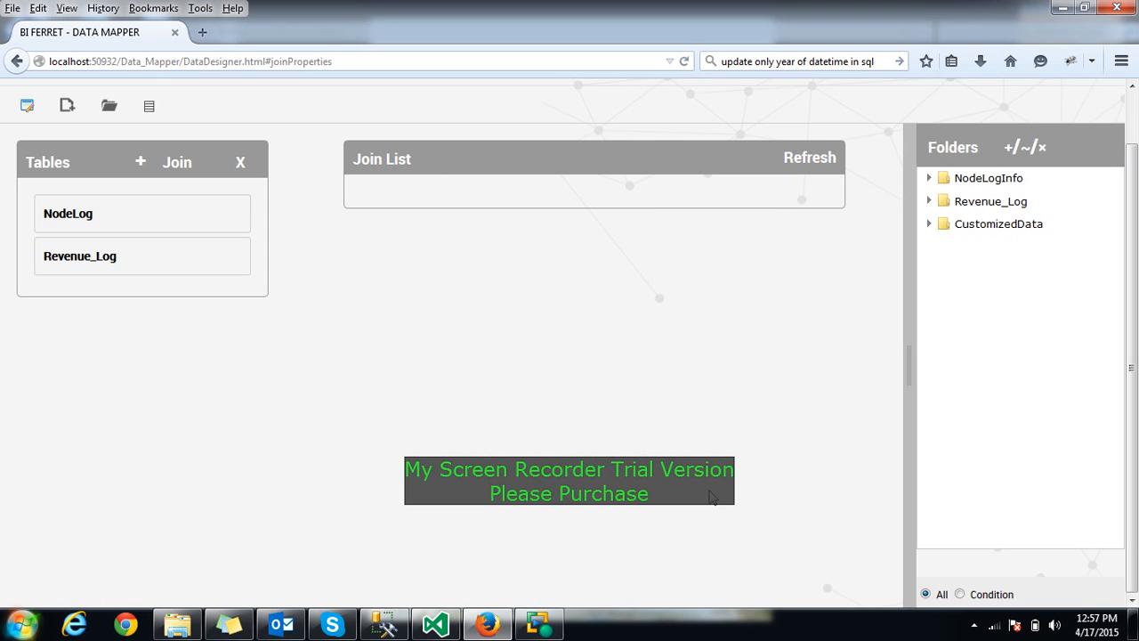
Refresh the NodeLogReport summary showing 3 folders and 14 data models, then close it
left_click(150, 105)
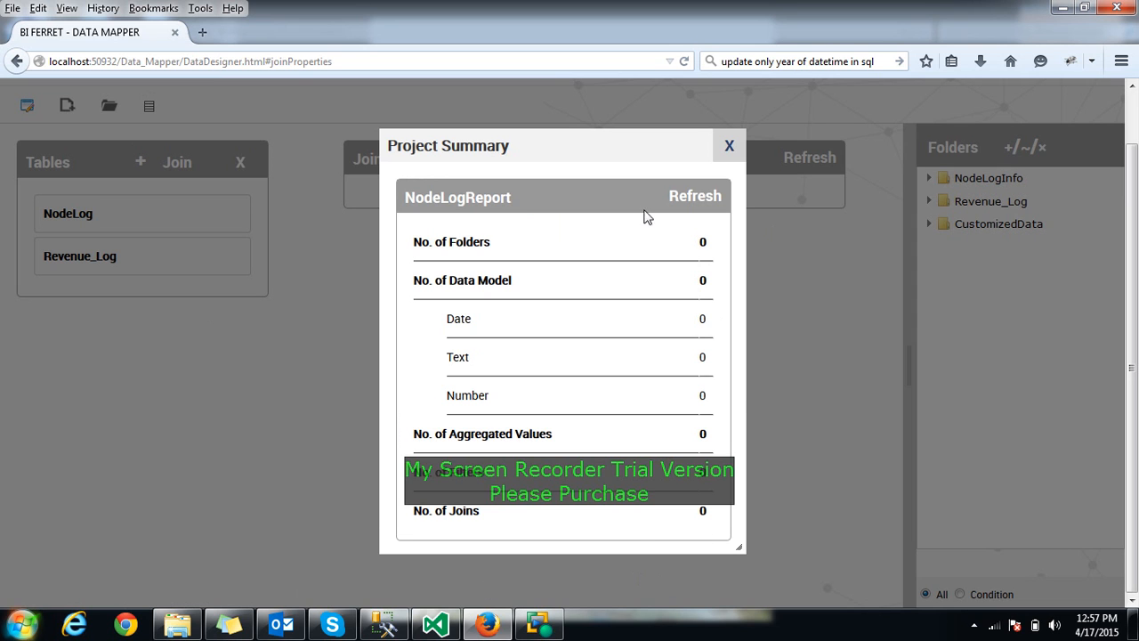
left_click(679, 205)
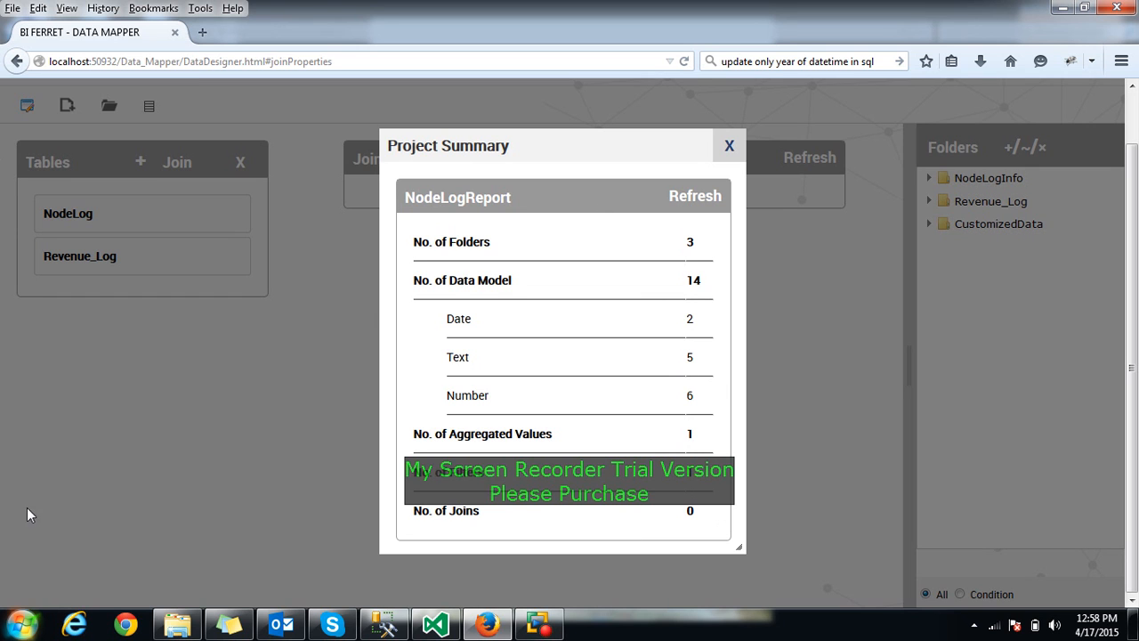
left_click(728, 146)
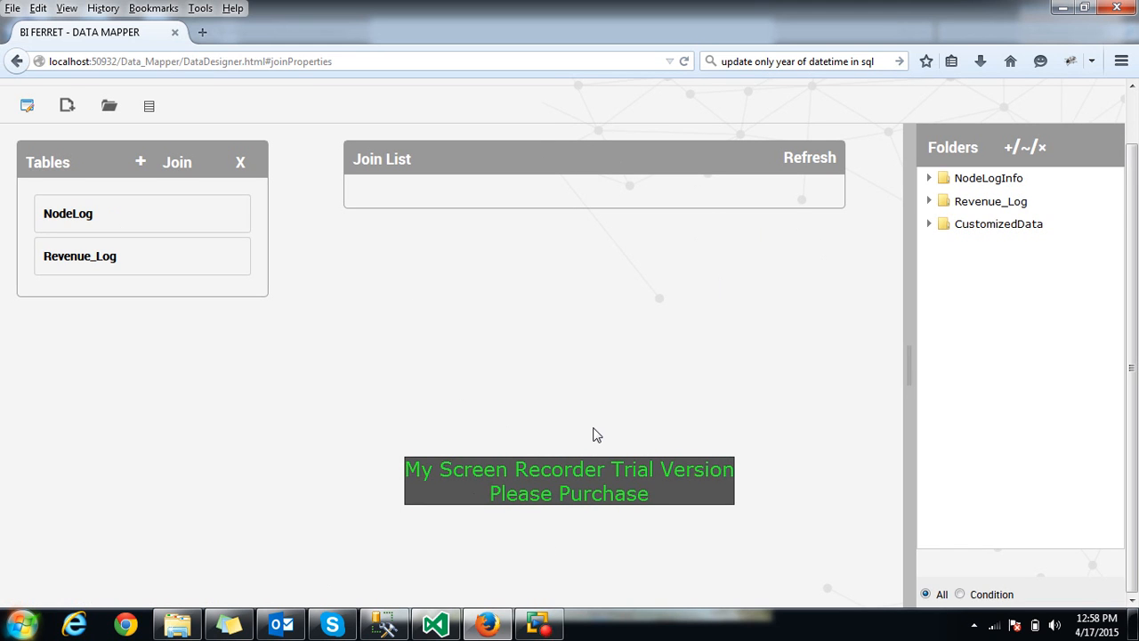
Log out of BI Ferret Data Mapper to the login page
scroll(596, 434, "up", 2)
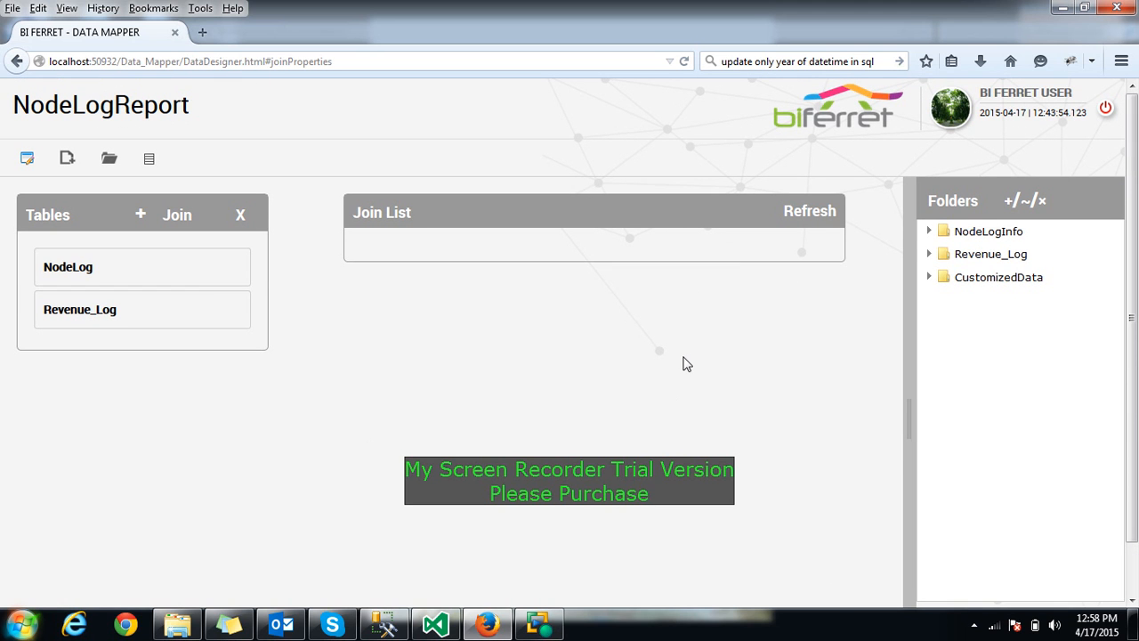
left_click(1105, 107)
left_click(537, 622)
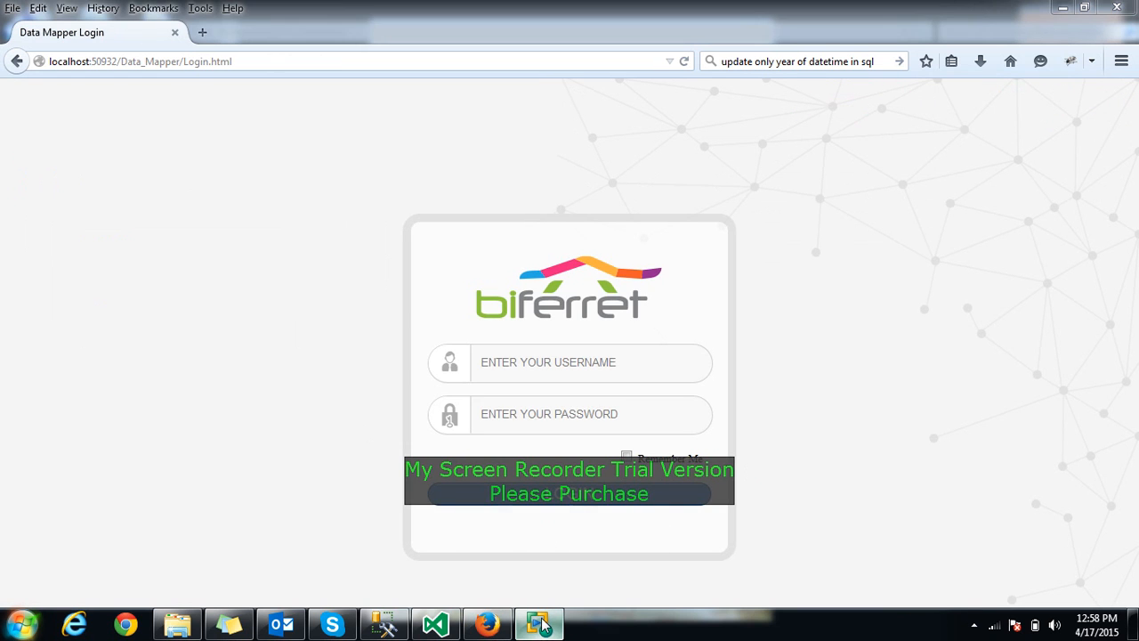